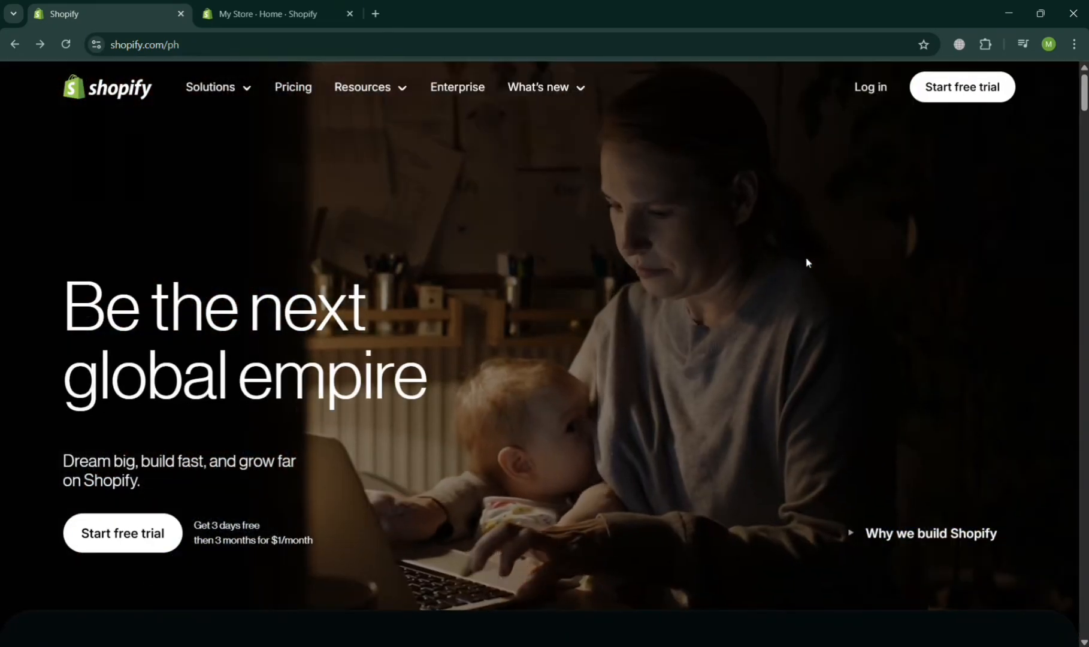
In the My Store admin, open Settings and go to the Payments page.
scroll(793, 206, down, 15)
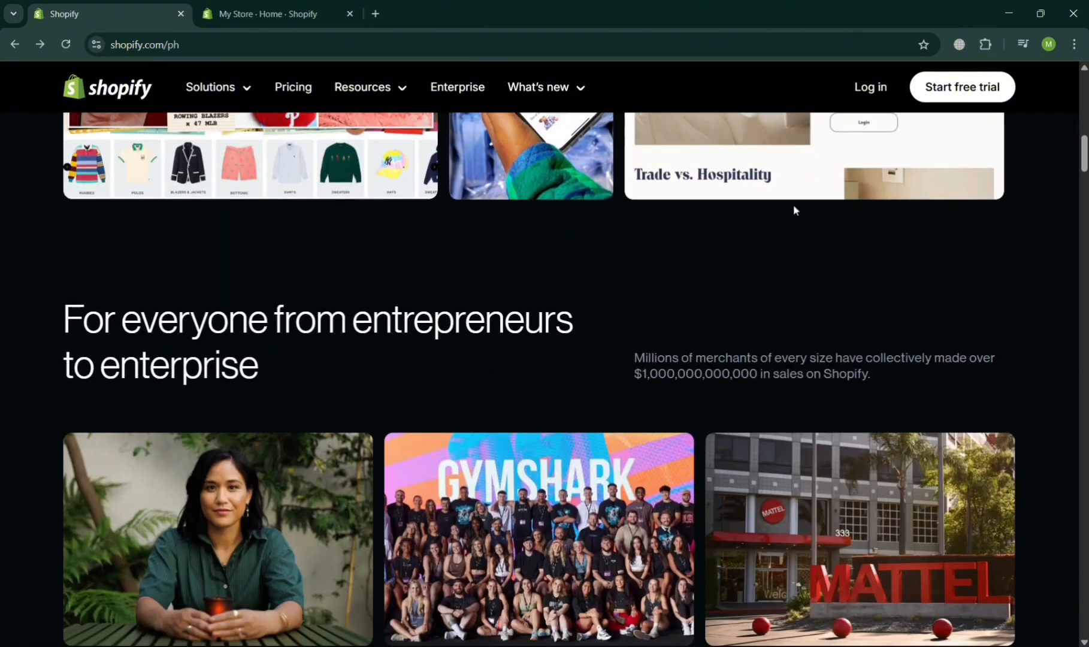
scroll(794, 204, down, 5)
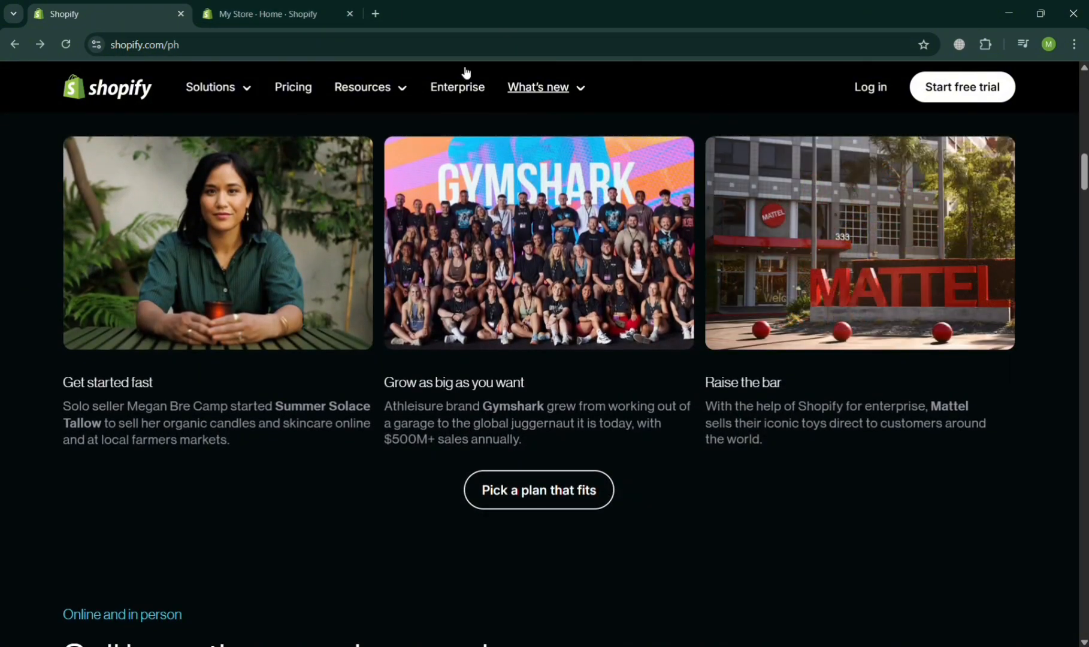
click(282, 10)
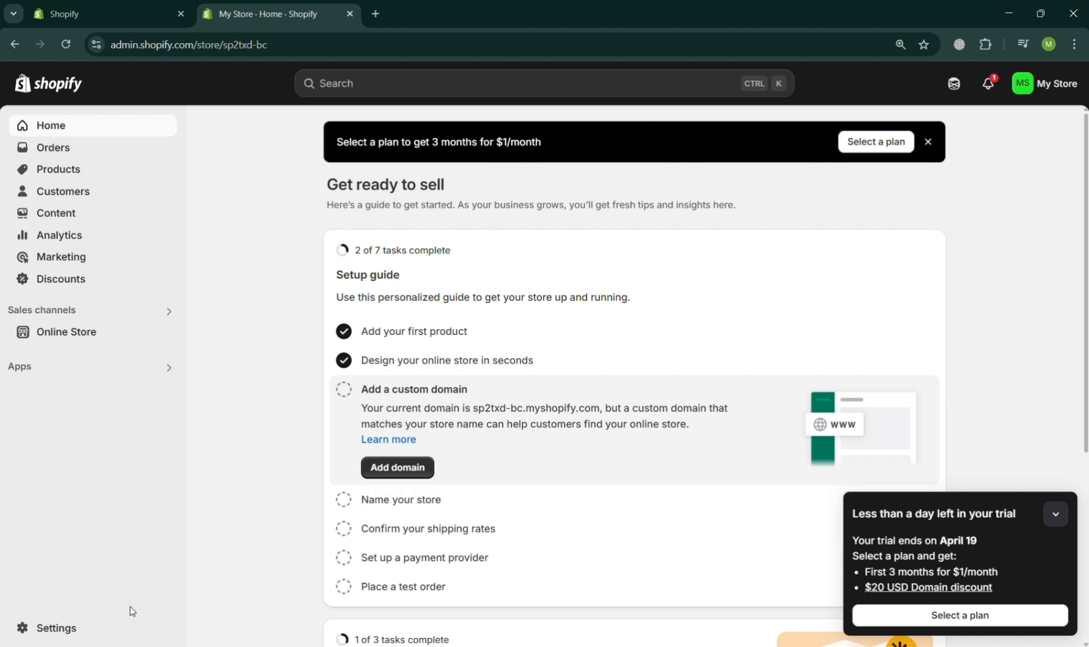
click(59, 627)
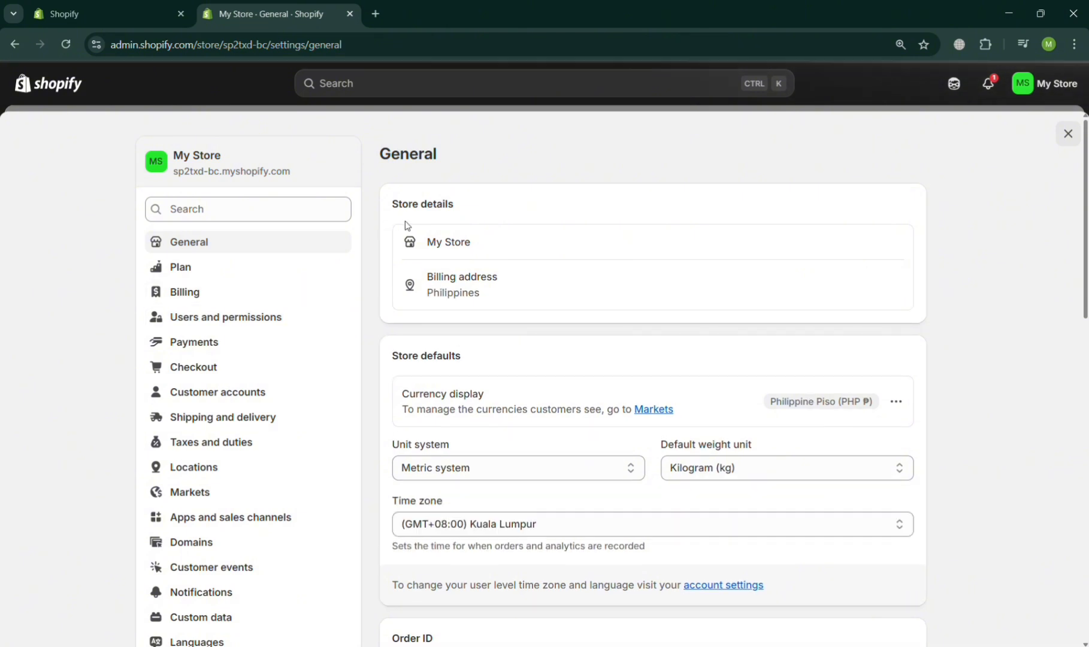
click(299, 340)
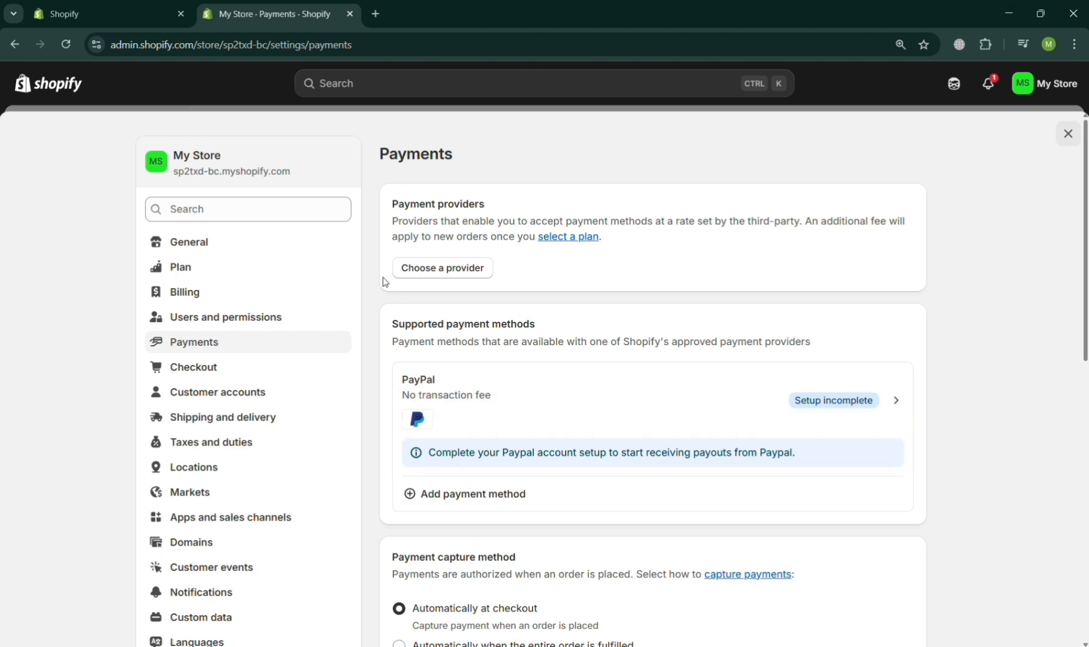
Find Payoneer Checkout Native Cards by filtering providers for 'payon', then install it and approve access.
click(467, 270)
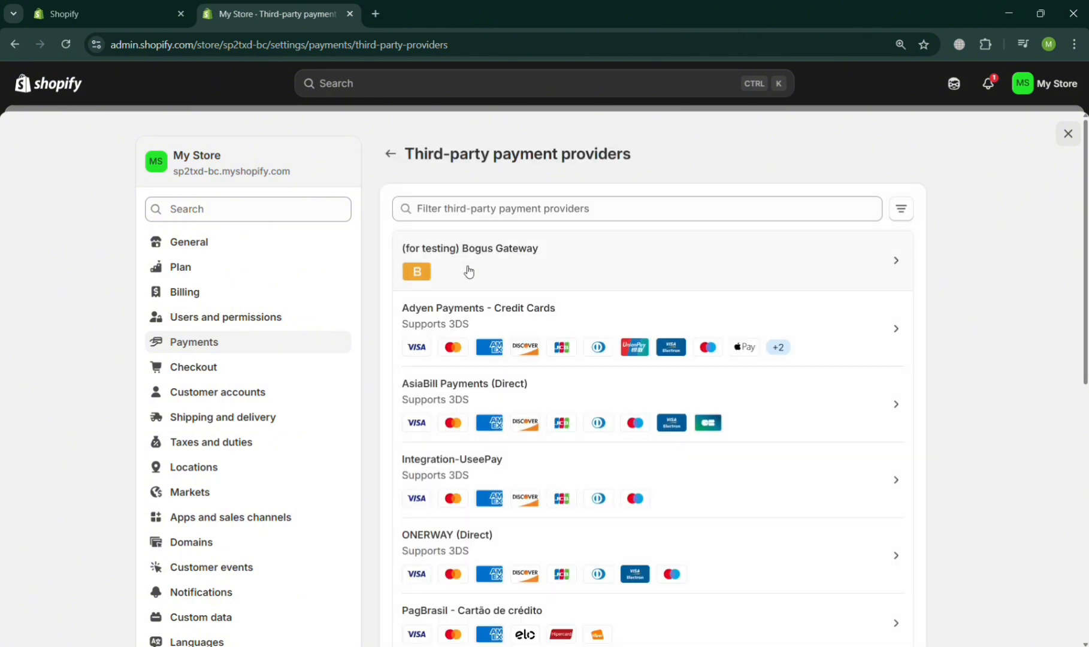
click(542, 214)
text(payone)
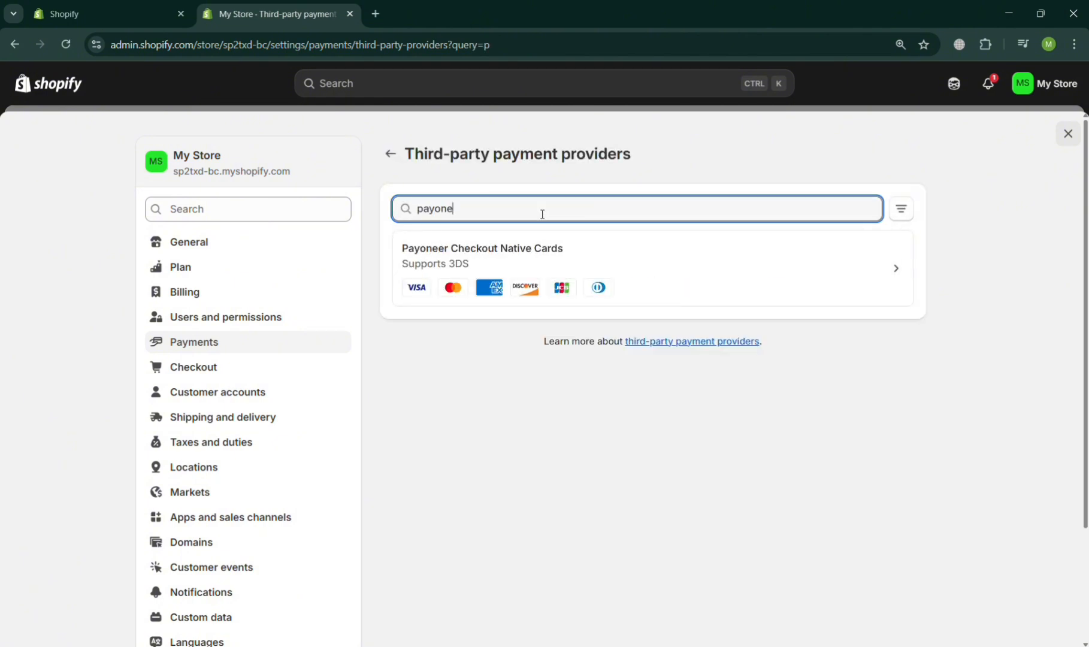
click(574, 260)
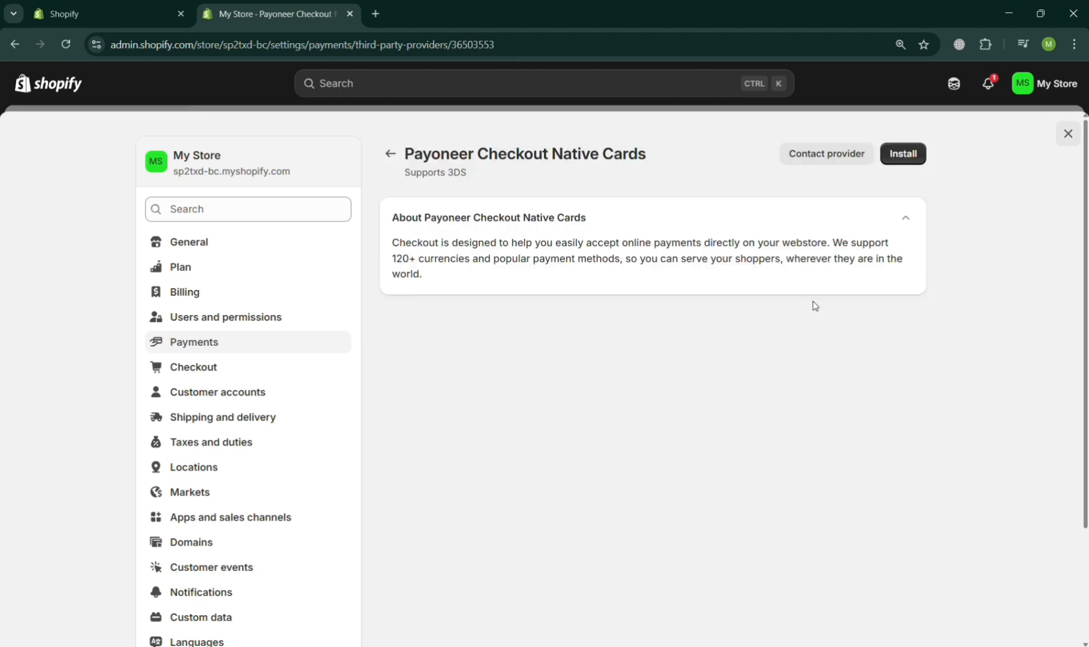
click(905, 157)
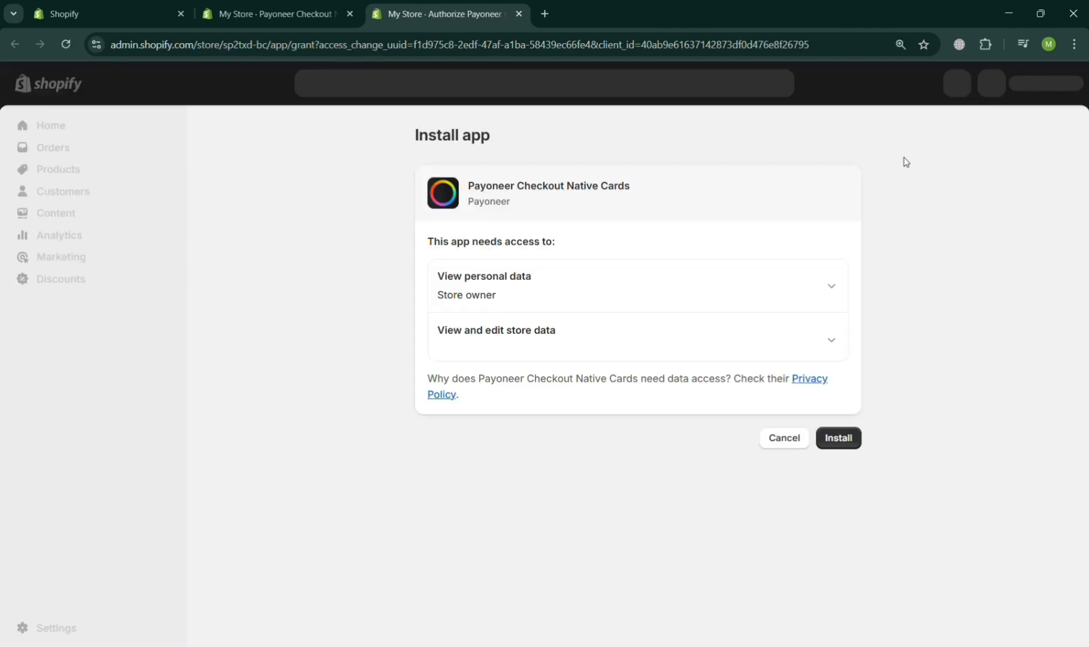
click(845, 439)
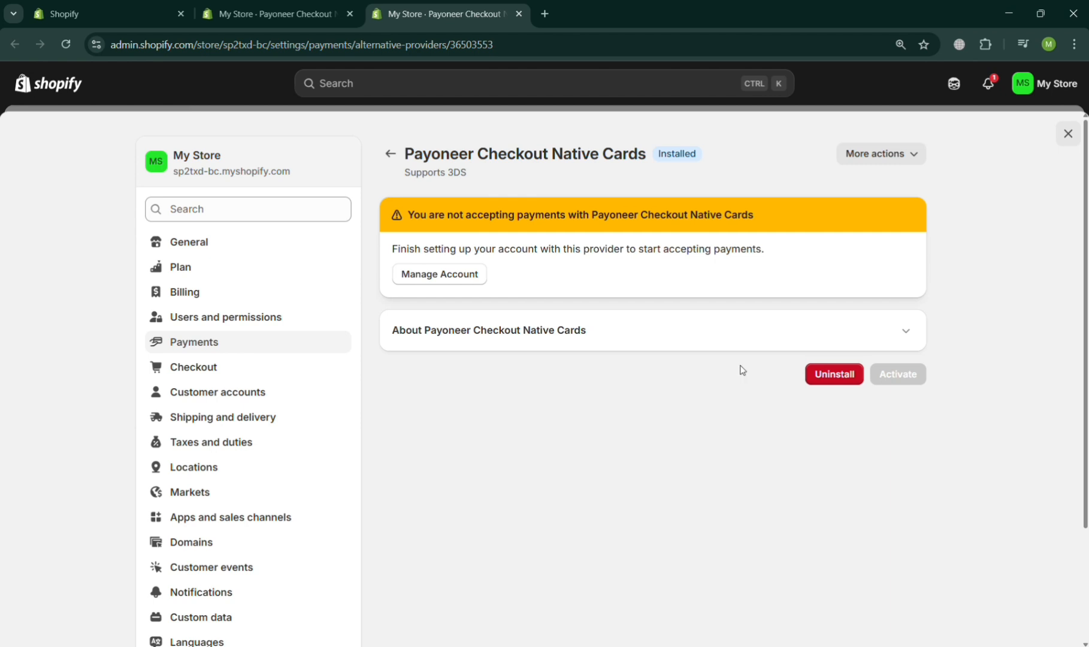
click(438, 277)
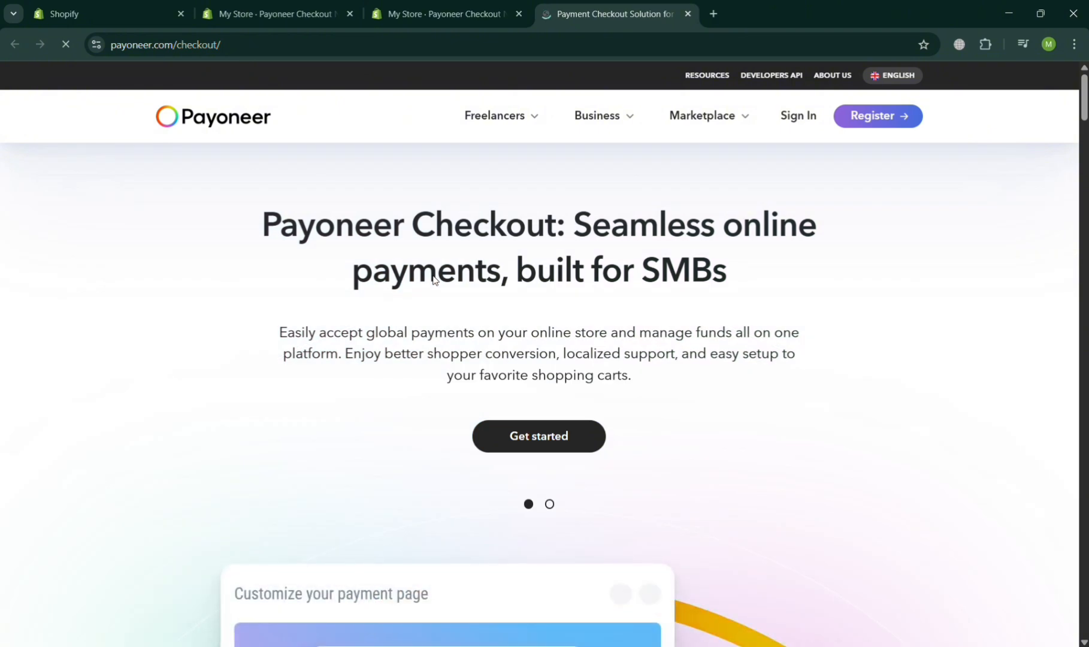
click(569, 445)
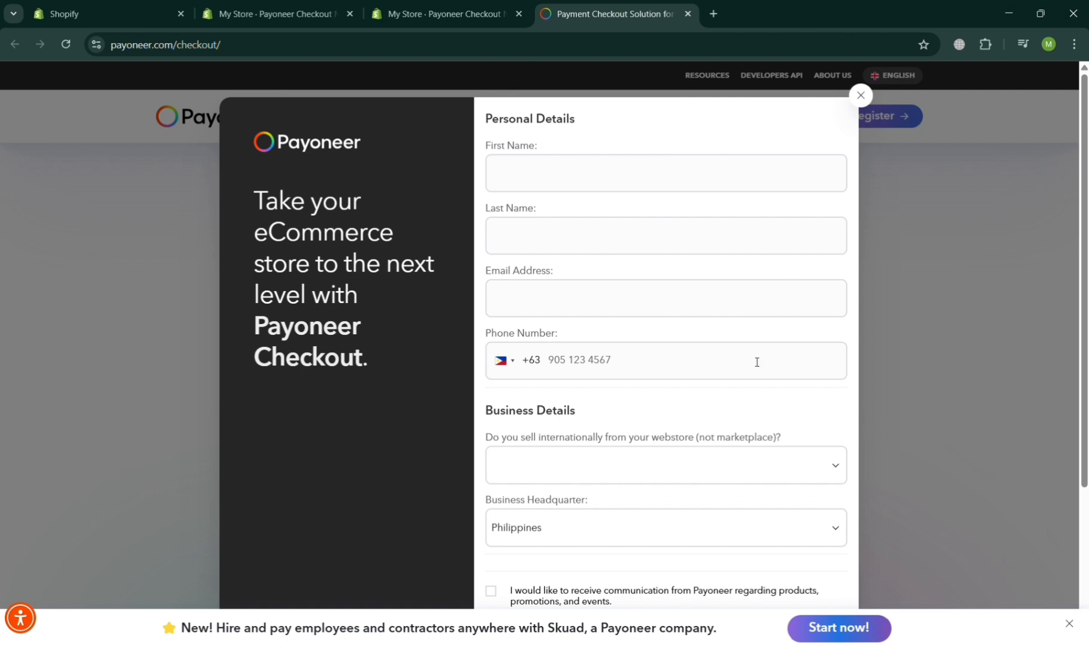
scroll(761, 599, down, 3)
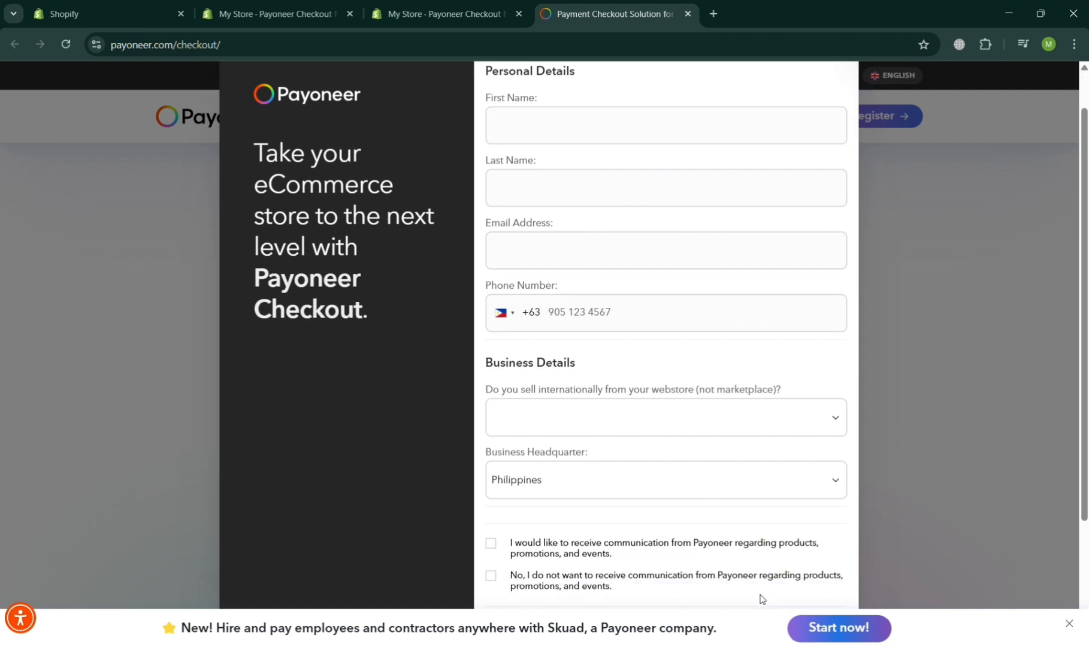
scroll(761, 599, up, 3)
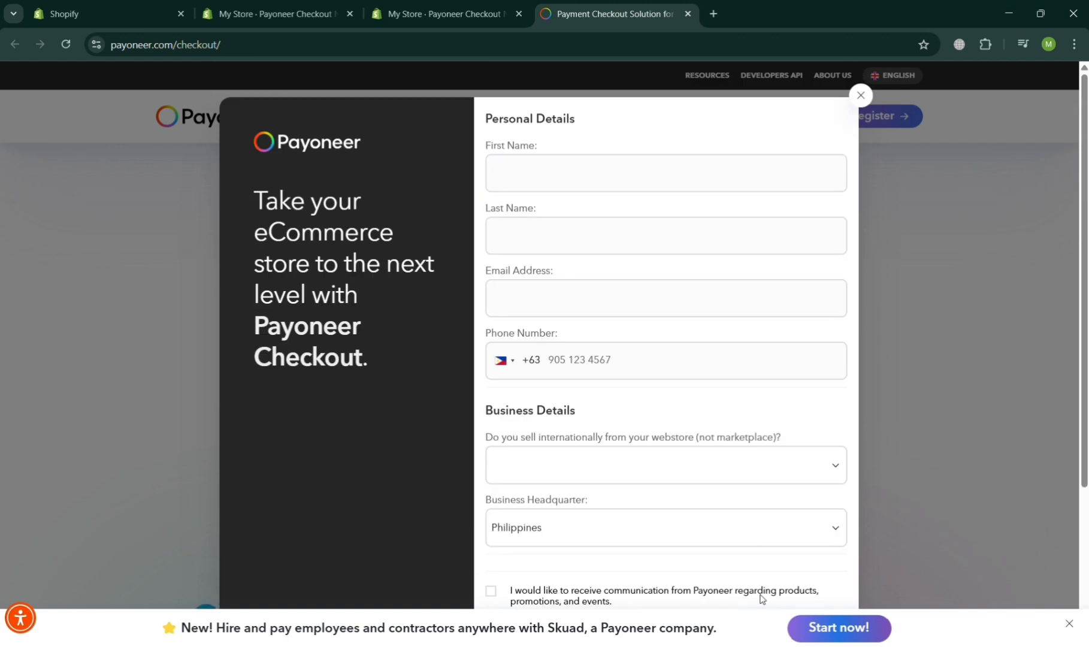
click(862, 102)
click(446, 7)
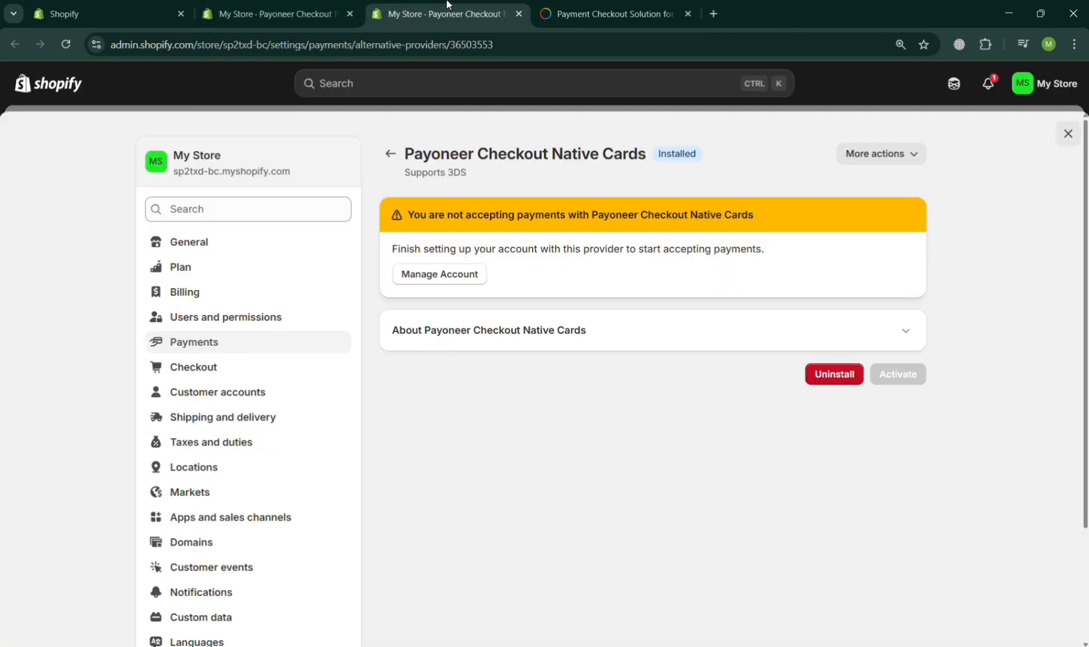
Search providers under Add payment method for 'payoneer' and open the Payoneer Checkout card.
click(295, 343)
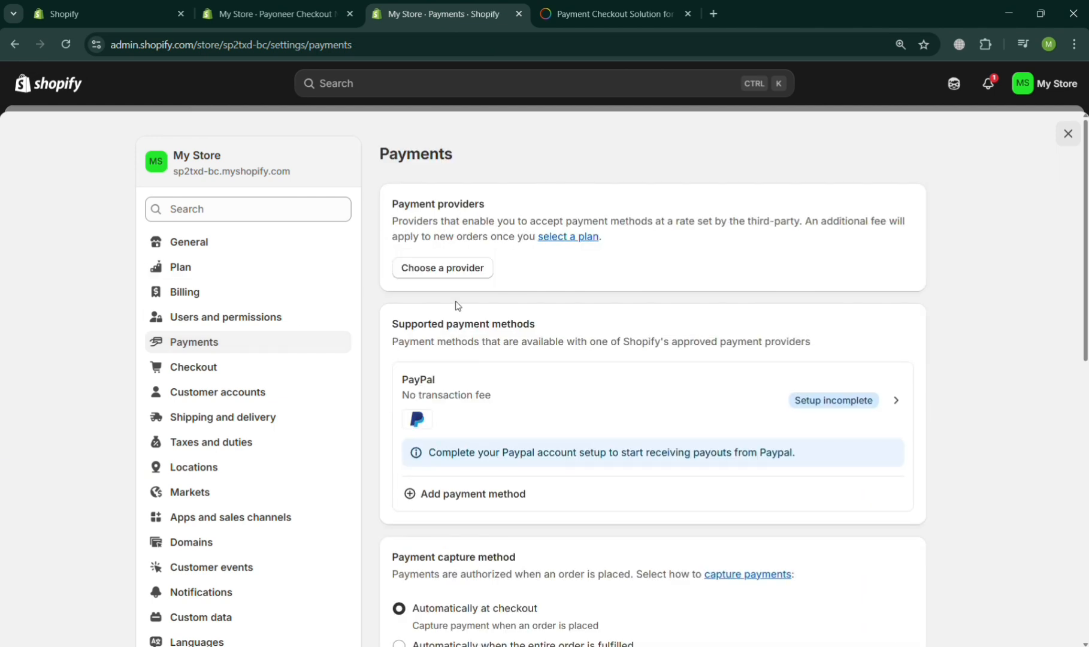
click(480, 493)
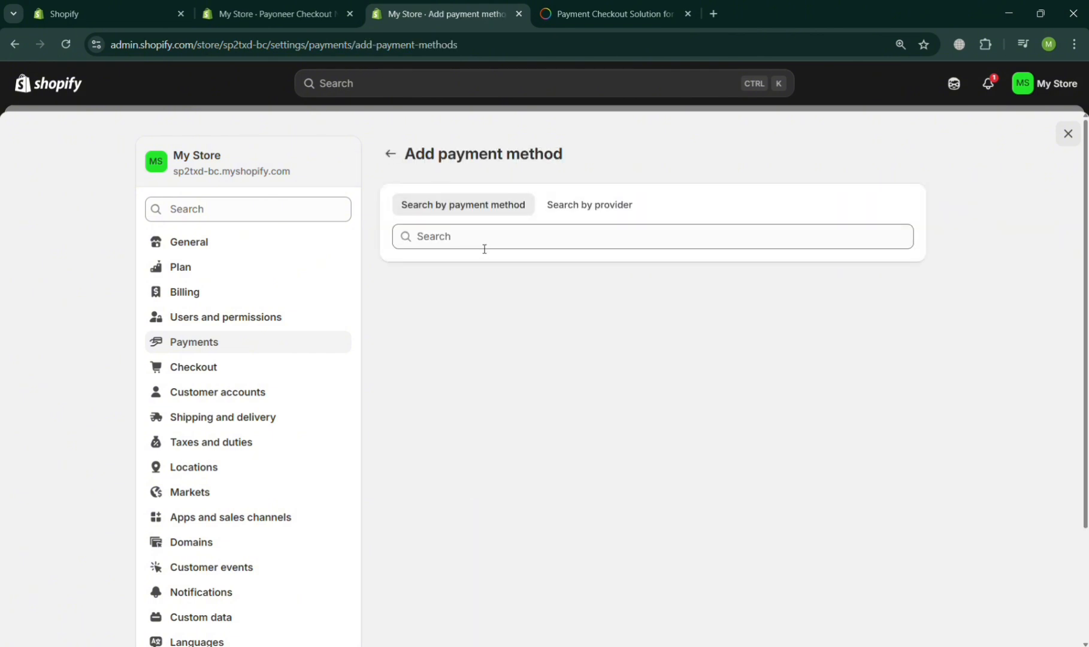
click(484, 247)
text(payoneer)
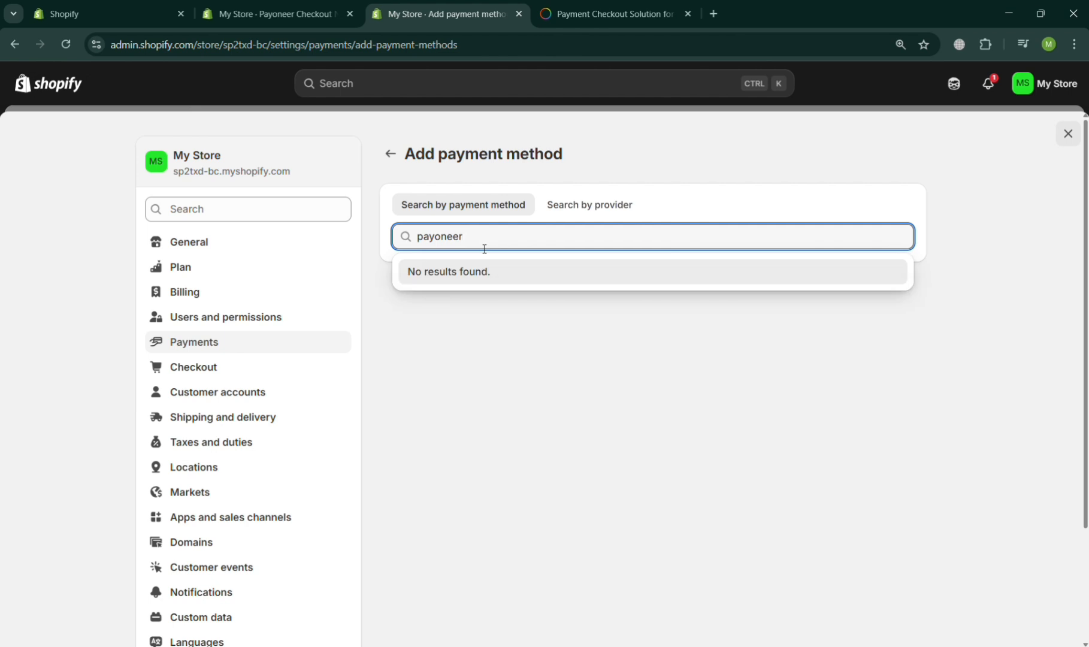
click(574, 203)
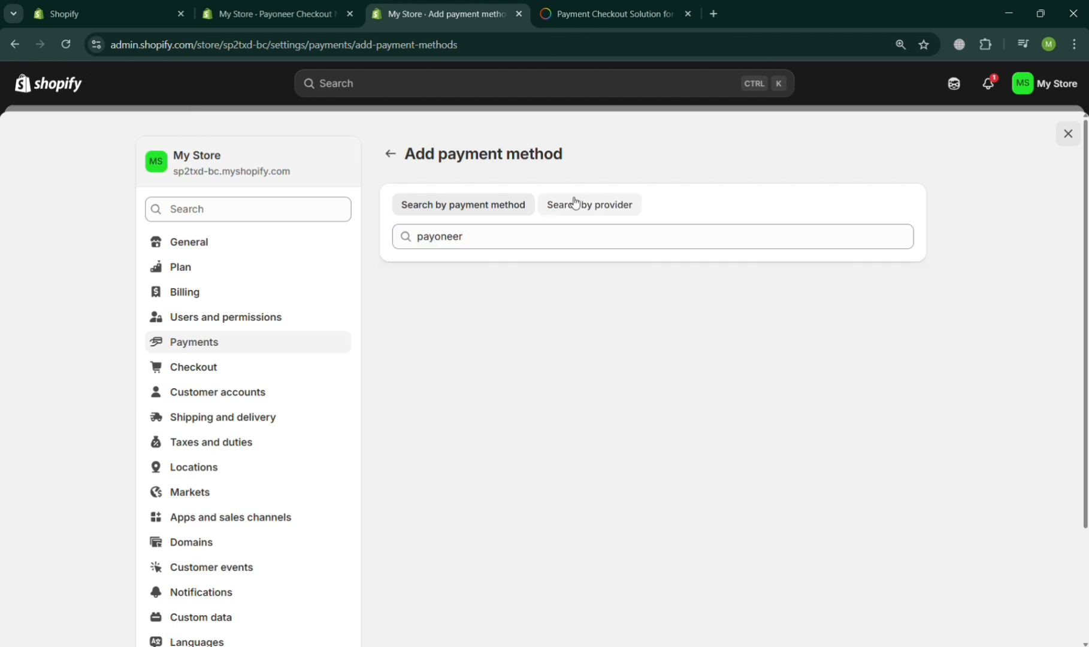
click(576, 236)
text(payoneeer)
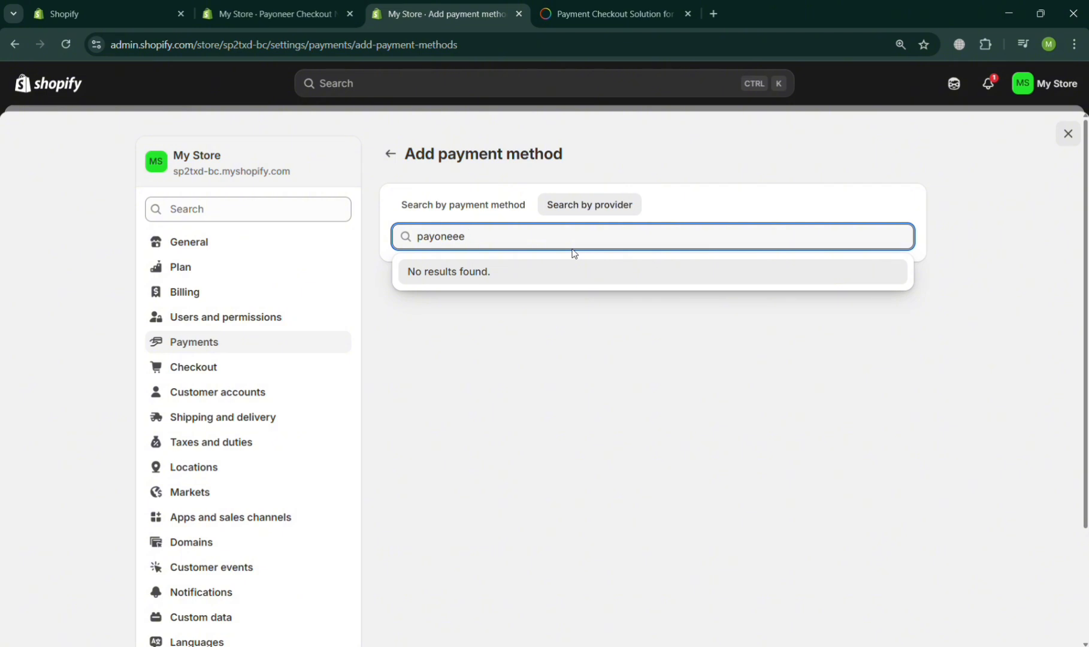
key(BackSpace)
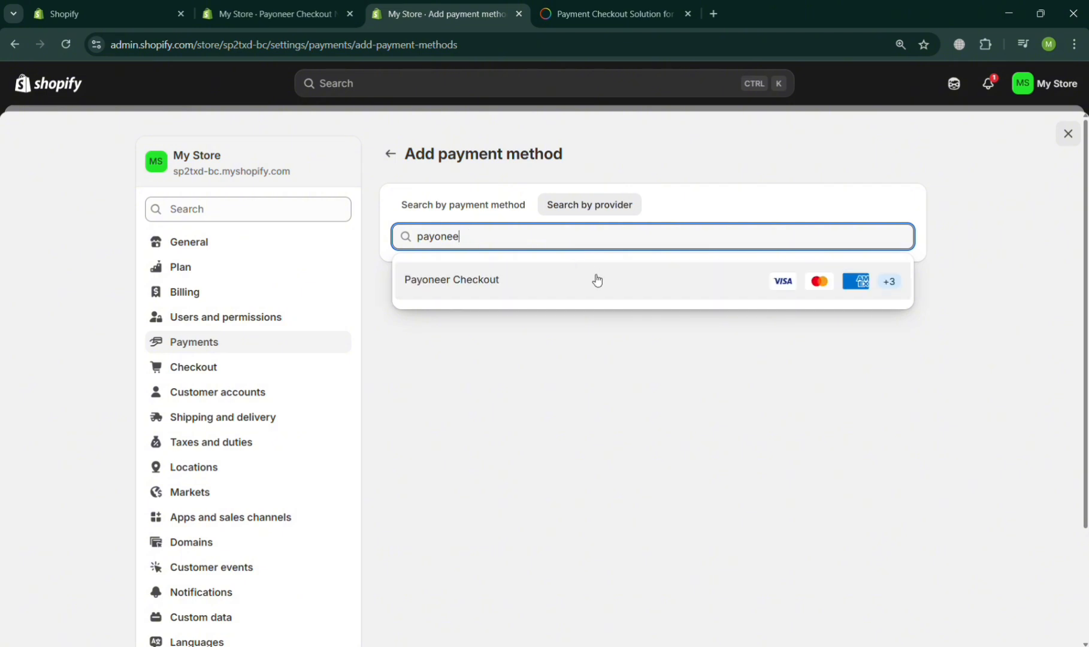
click(597, 280)
click(737, 314)
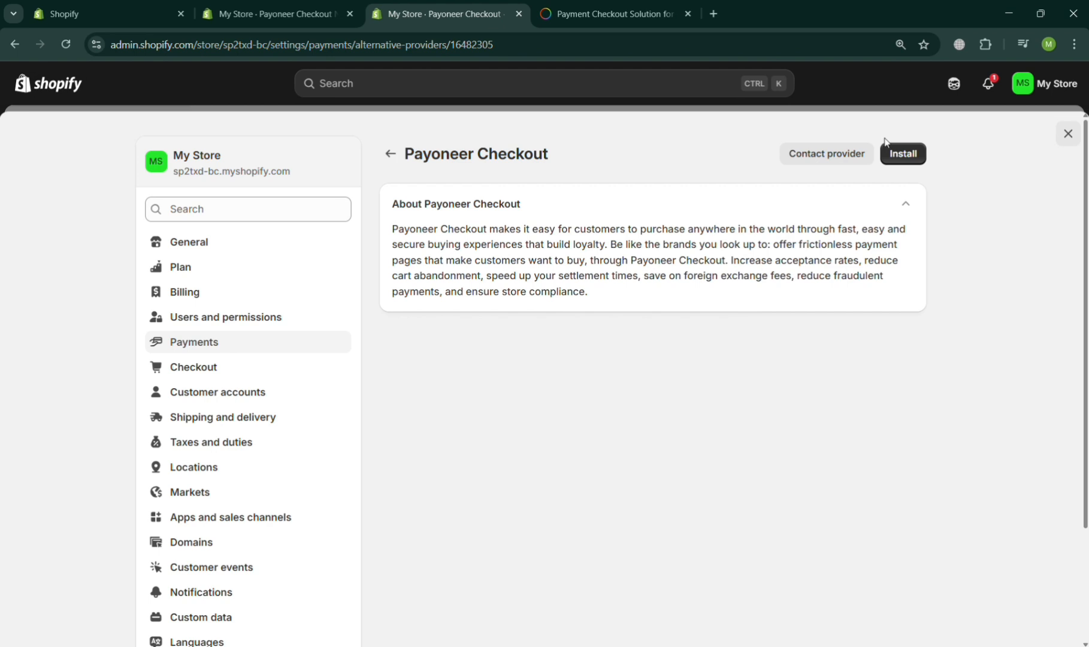
Install Payoneer Checkout after reviewing its personal-data and store-editing permissions.
click(918, 153)
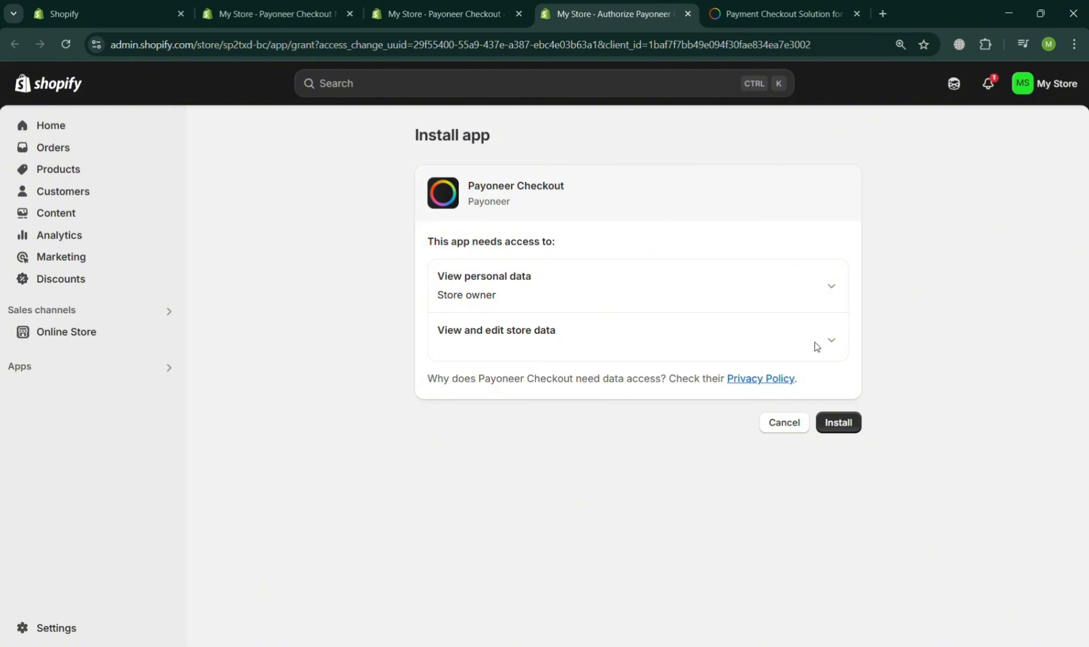
click(838, 292)
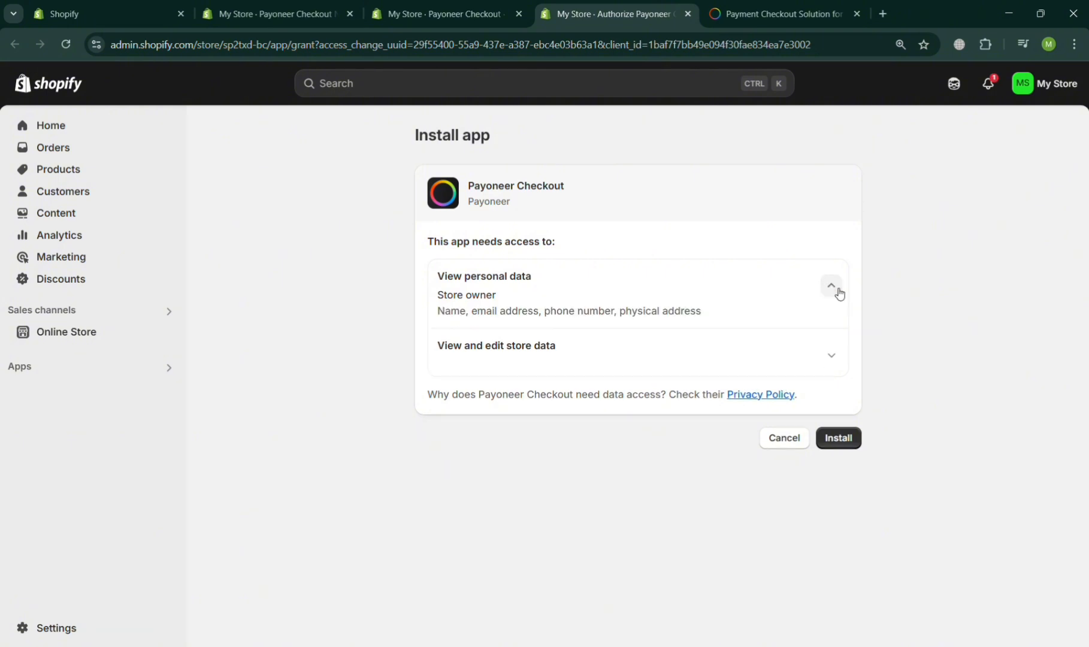
click(831, 362)
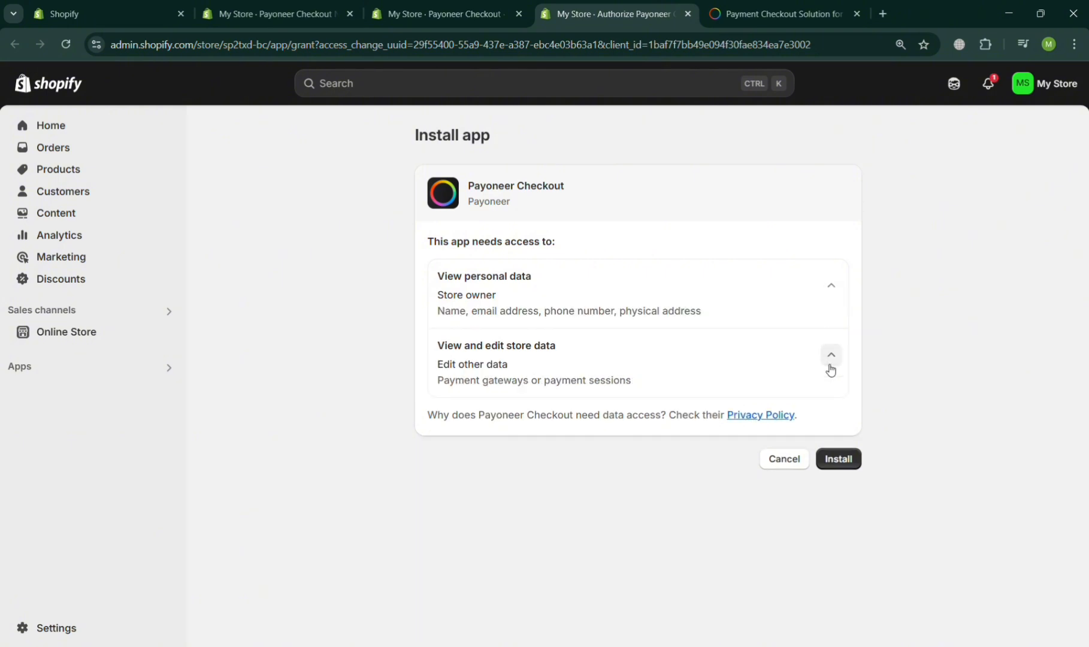
click(832, 465)
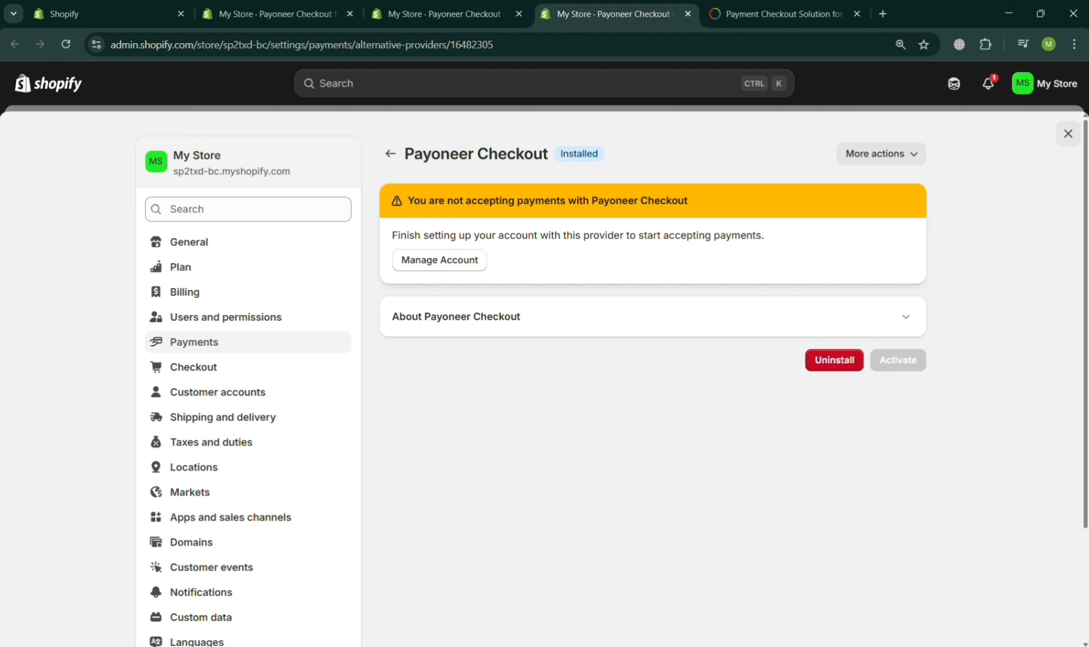
Open Payoneer's site, start the Checkout sign-up, then close the sign-up form.
click(422, 258)
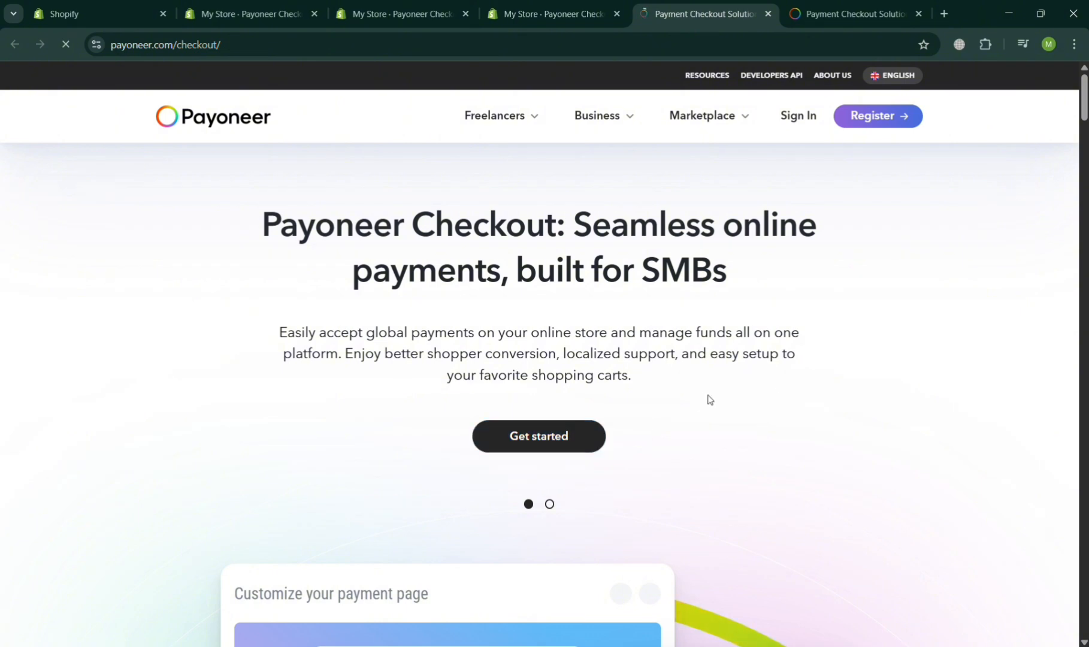
click(571, 432)
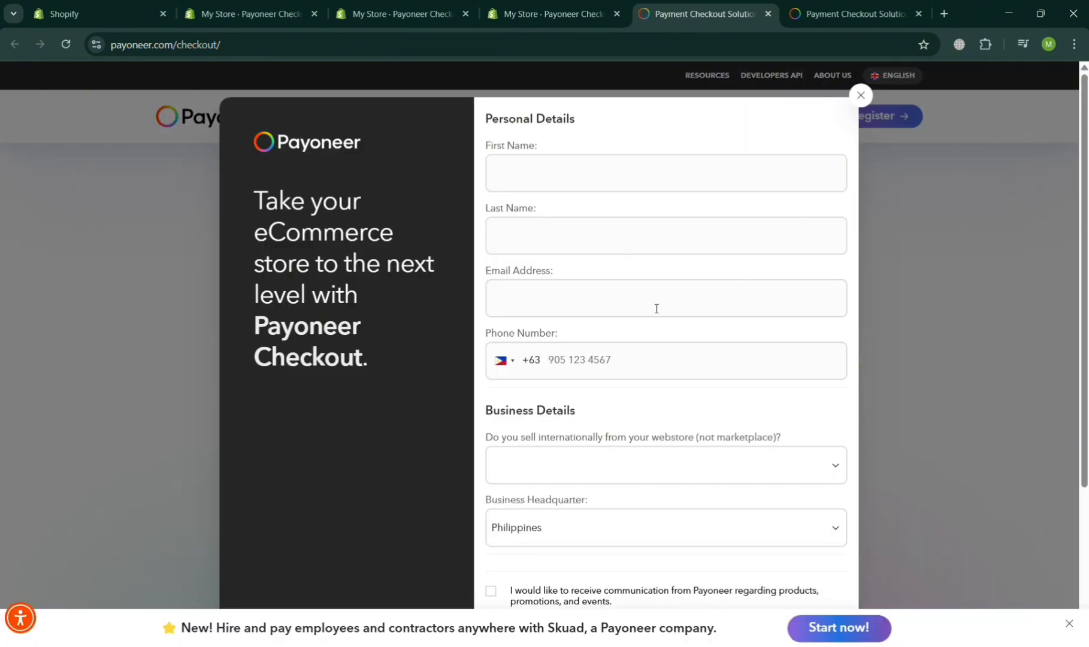
click(862, 98)
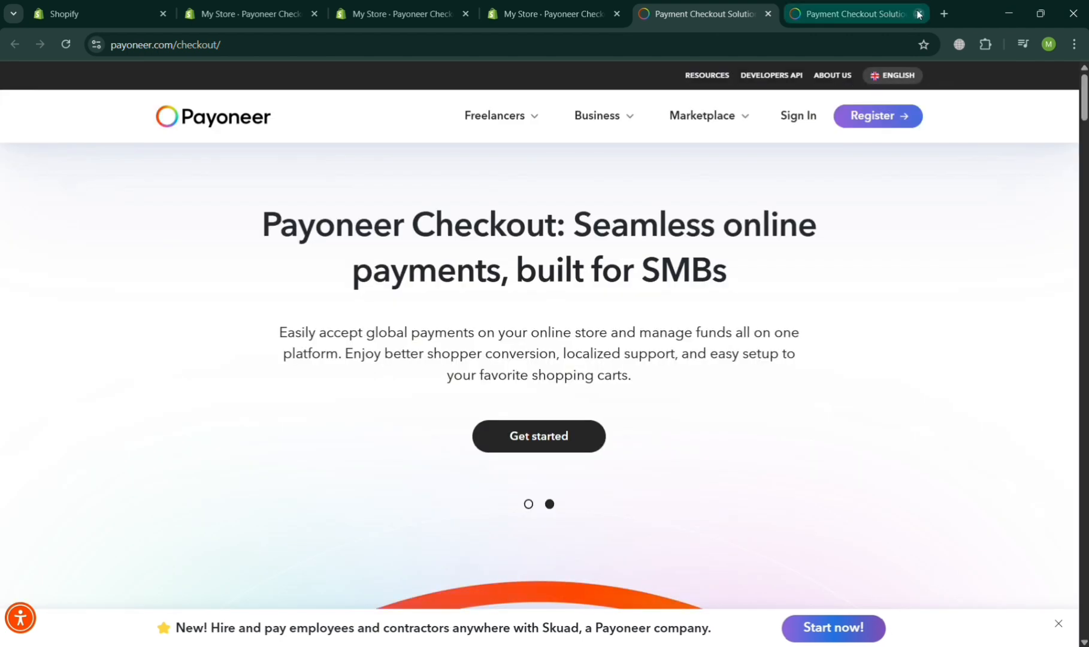
Return to Shopify's Payments page and bring up the manual payment method options.
click(591, 6)
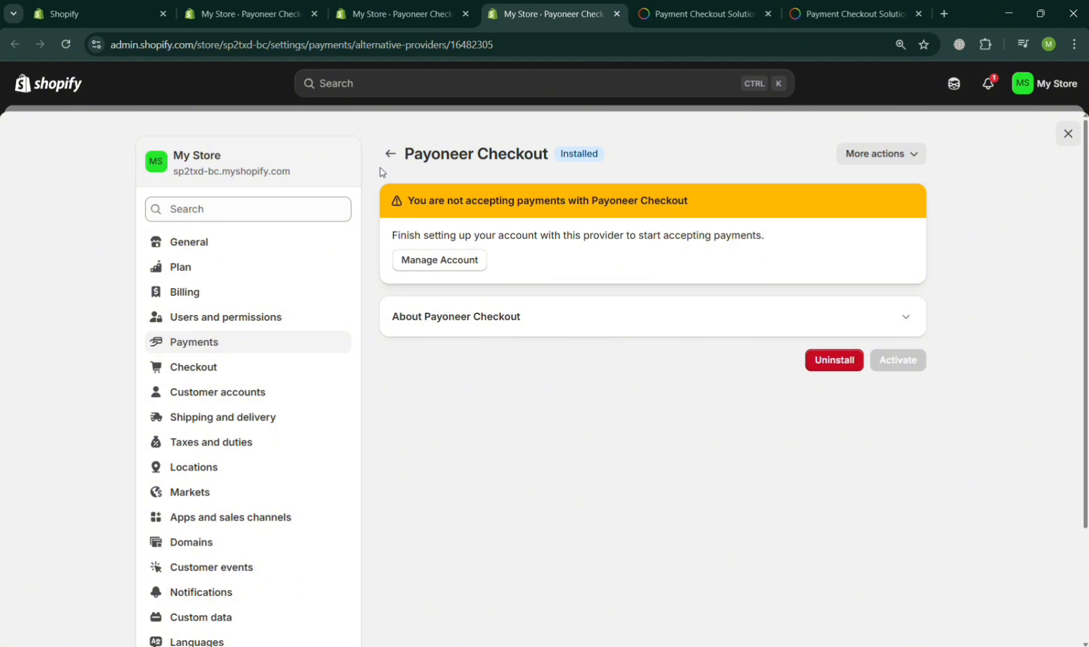
click(396, 160)
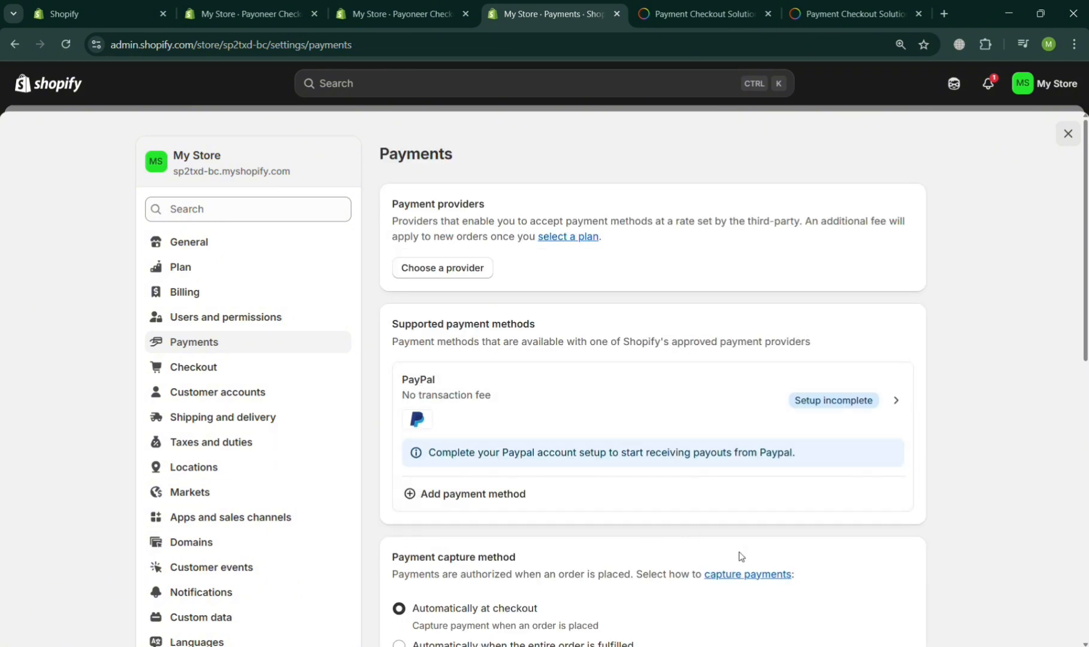
scroll(739, 556, down, 3)
scroll(740, 556, down, 2)
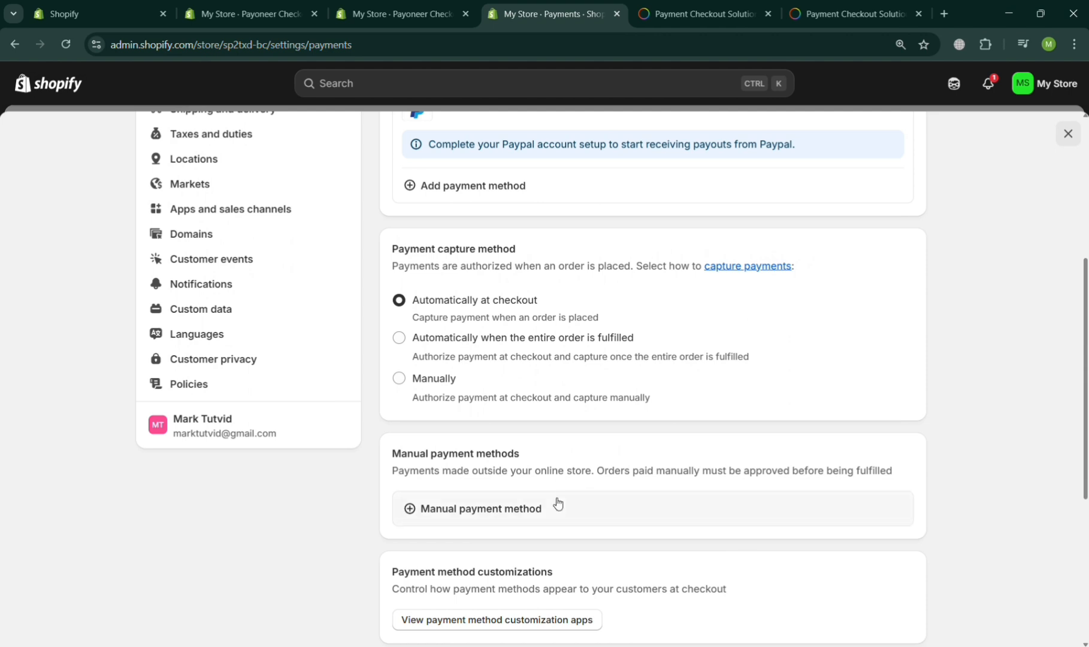
click(491, 506)
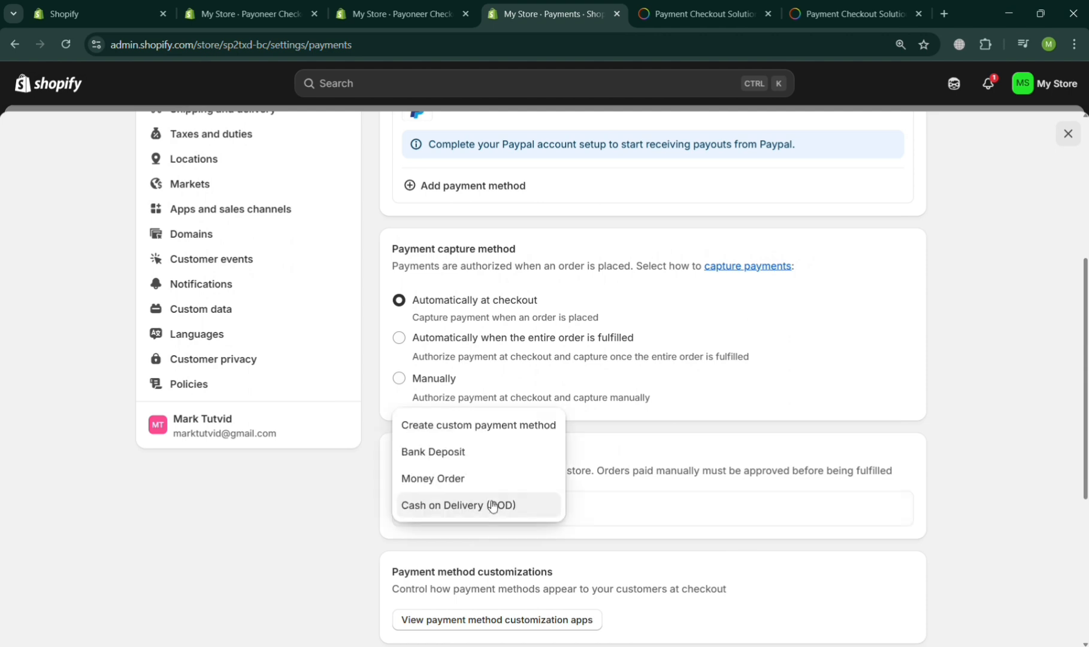
Create a custom payment method named Payoneer Payment Method with details 'Use your Payoneer Account to Checkout'.
click(555, 441)
click(410, 240)
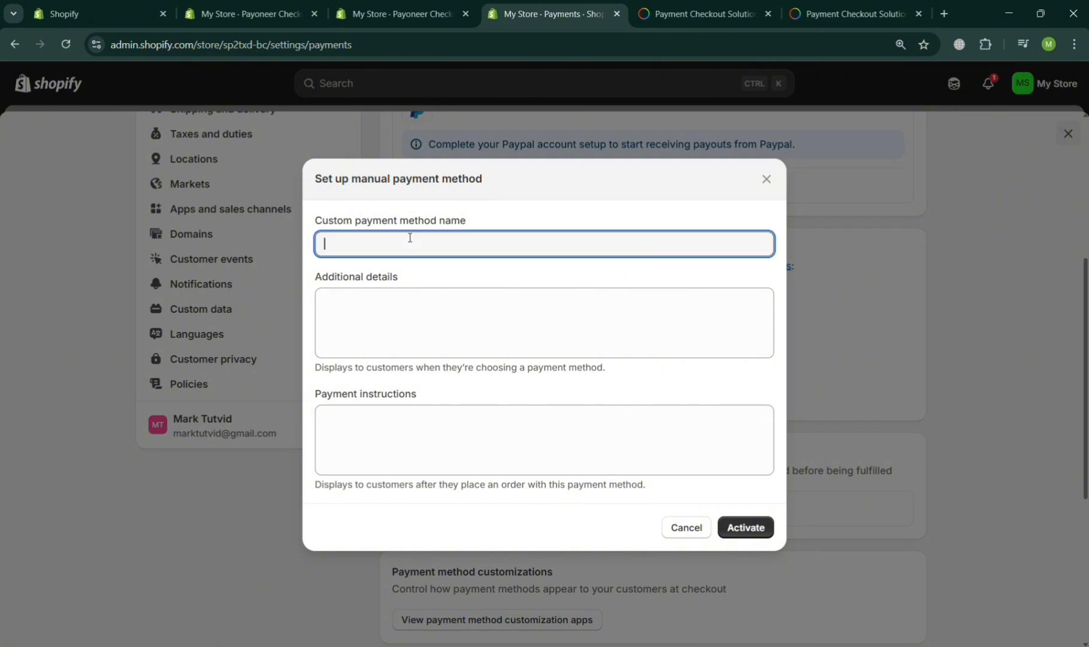
text(Payonn)
text(er Payment Mewt)
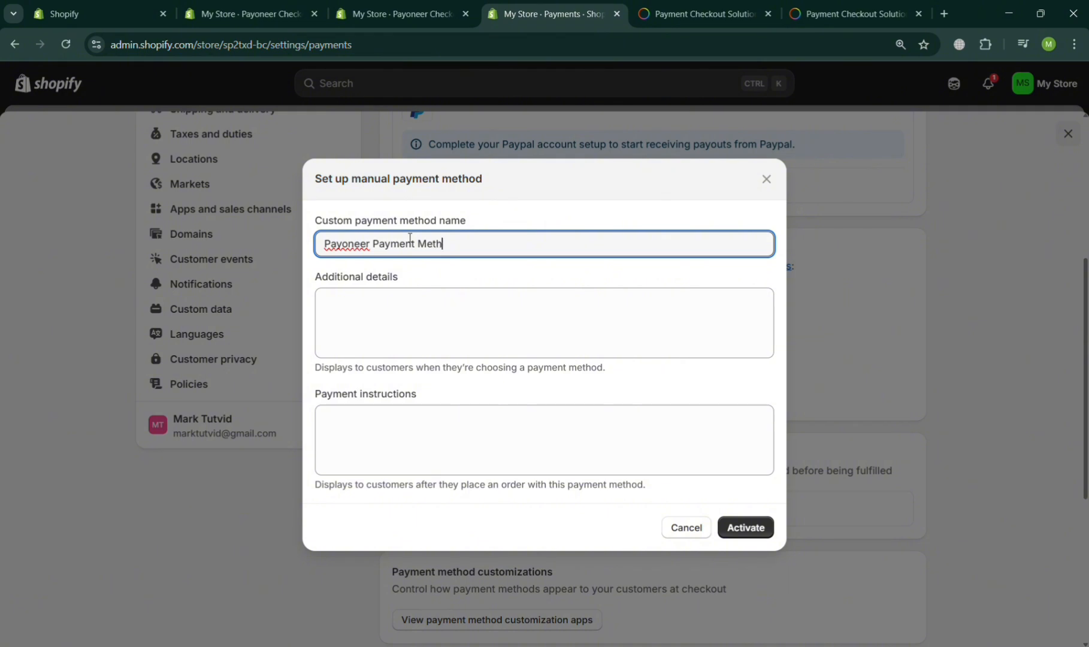
click(411, 311)
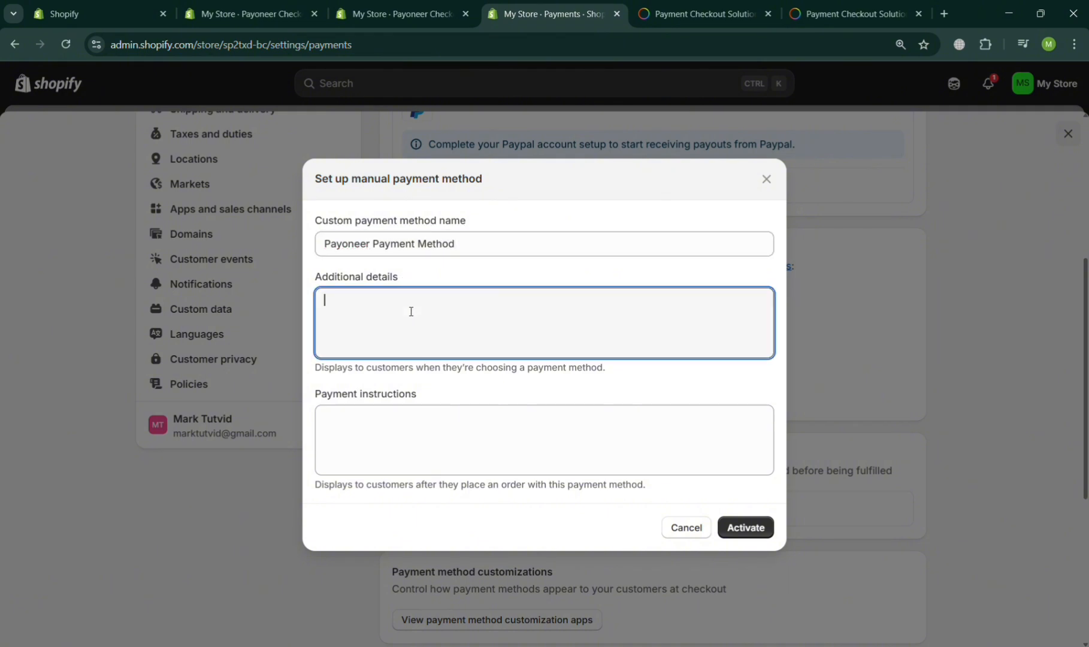
text(PAy)
text(Use your Payoneer Acc)
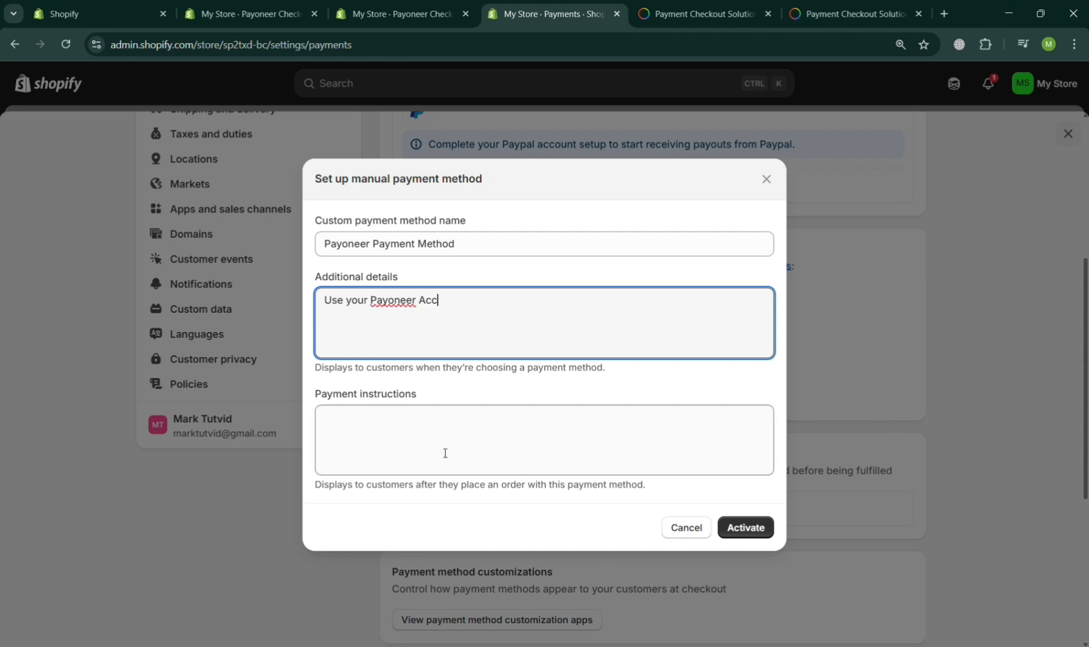
text(ount to Checkout)
Replace the additional details text with the Payoneer account e-mail address.
click(445, 453)
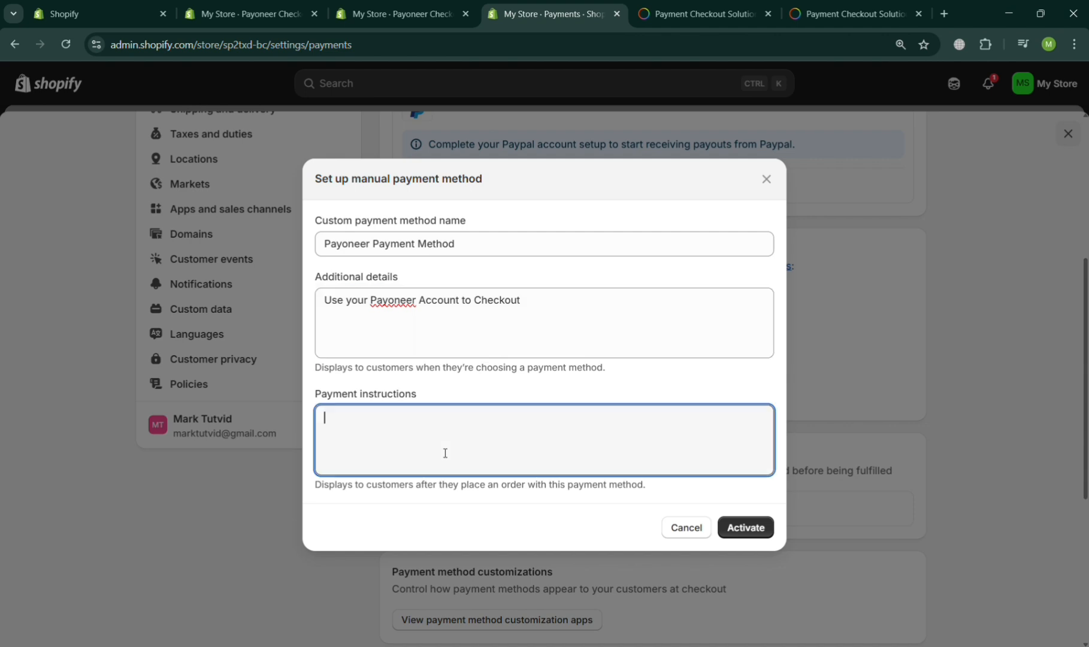
click(551, 311)
key(ctrl+a)
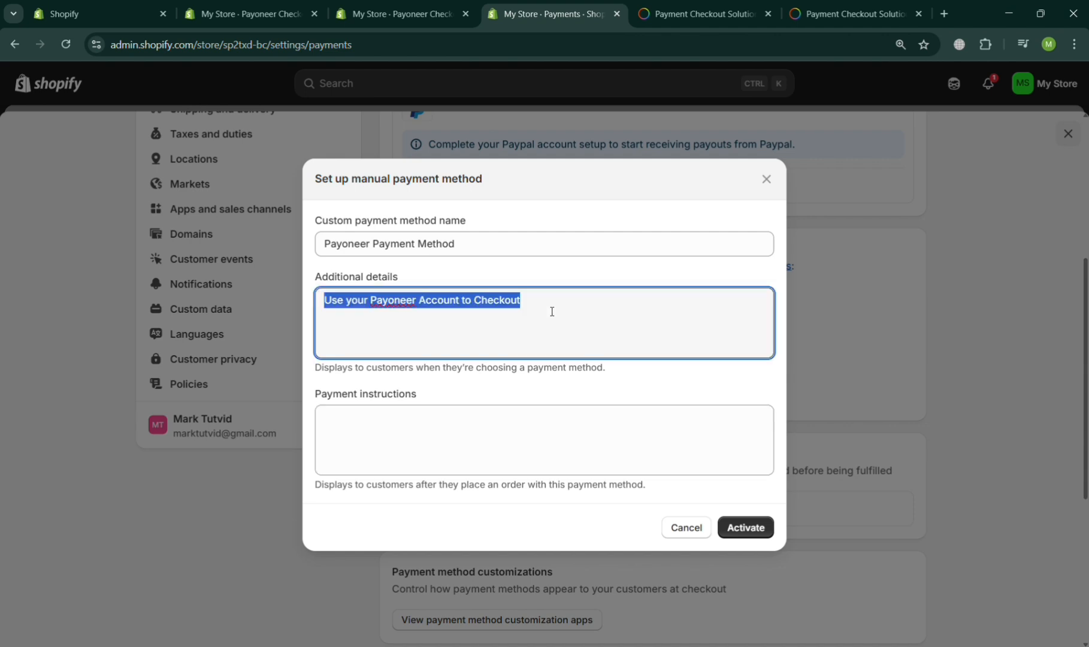
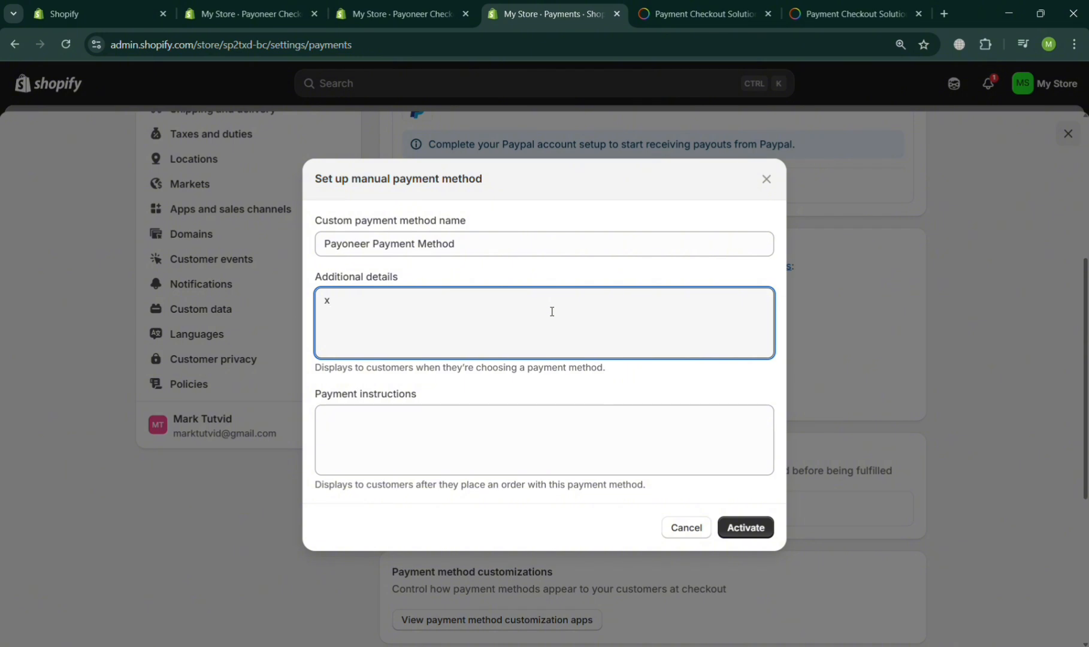
Write four dash lines: pay order total to the account e-mail, keep and send screenshot, 24hours confirmation.
click(499, 433)
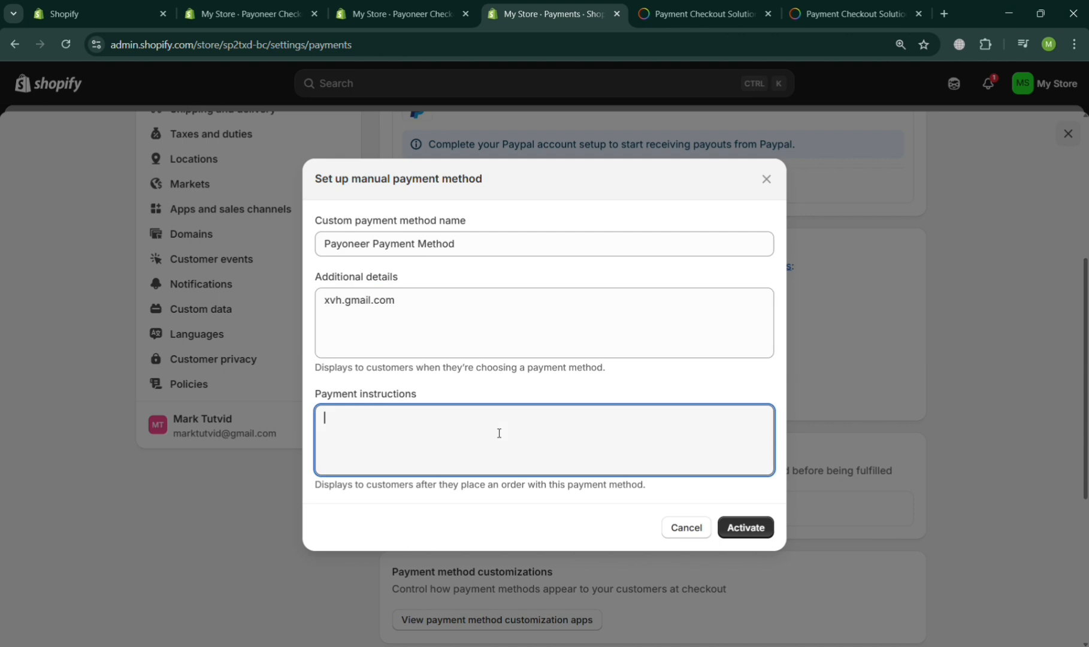
text(-Send your listed ord)
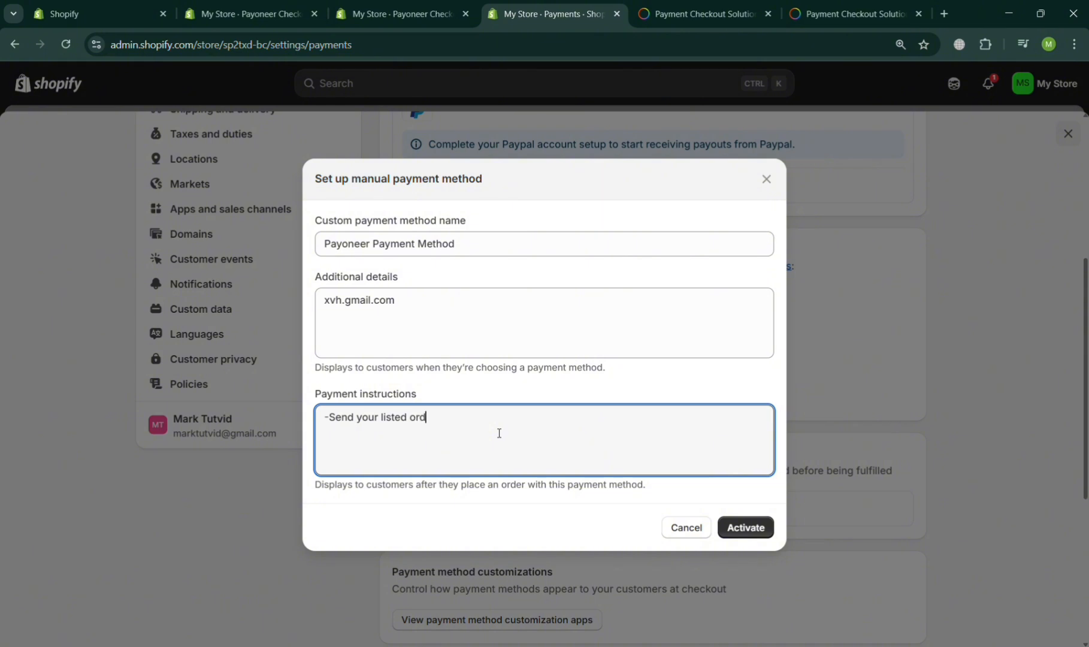
text(er total to this accoun)
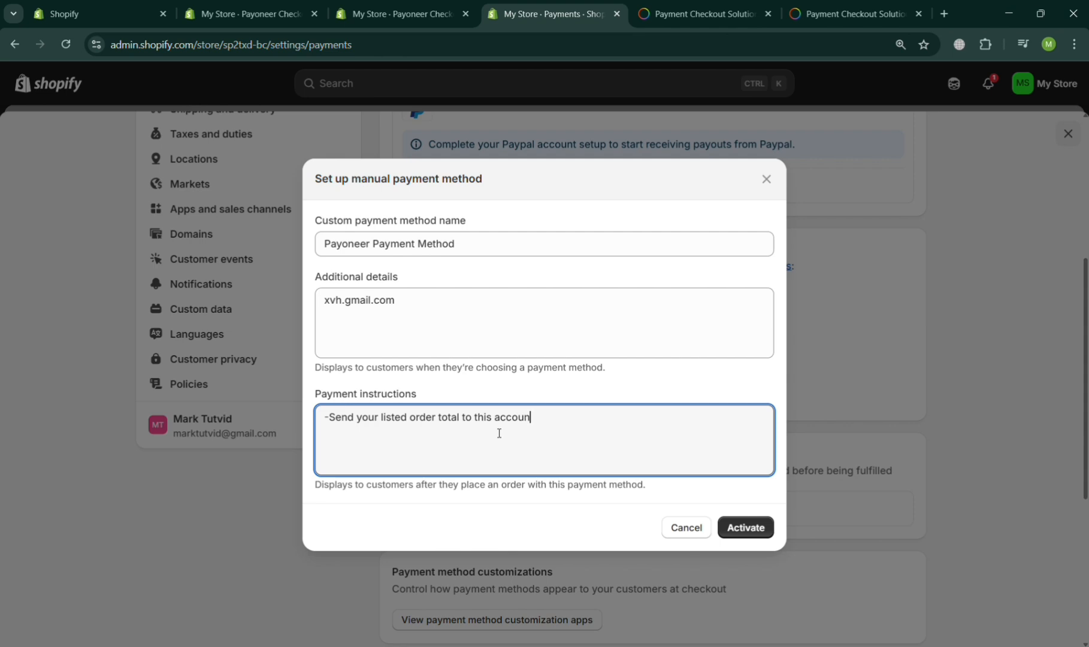
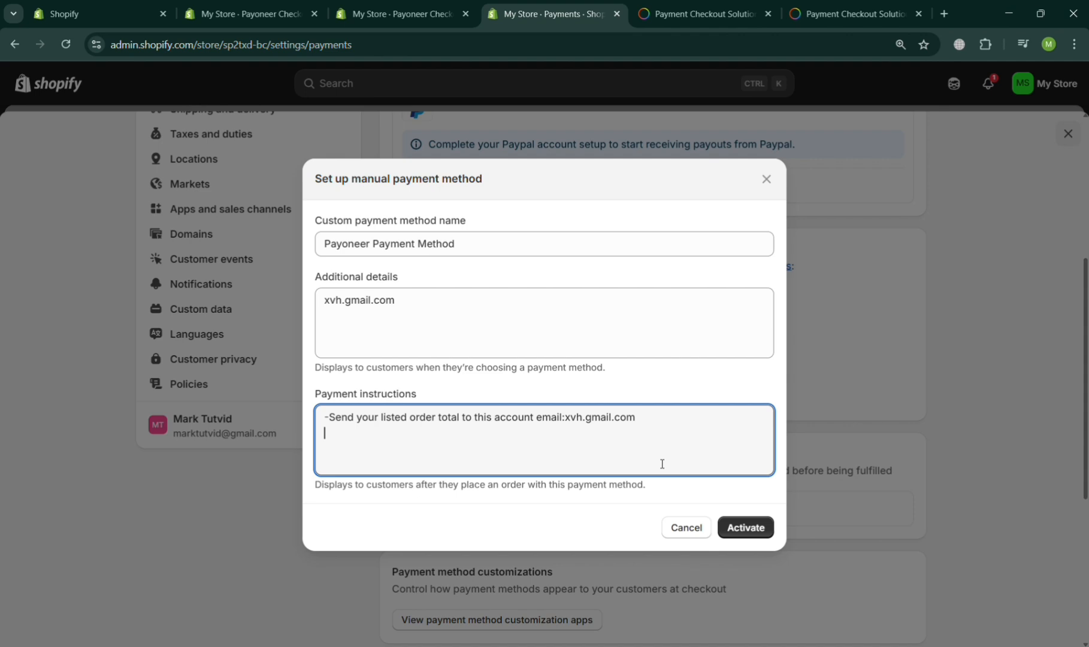
text(-Keep Screenshot of your payment)
key(Return)
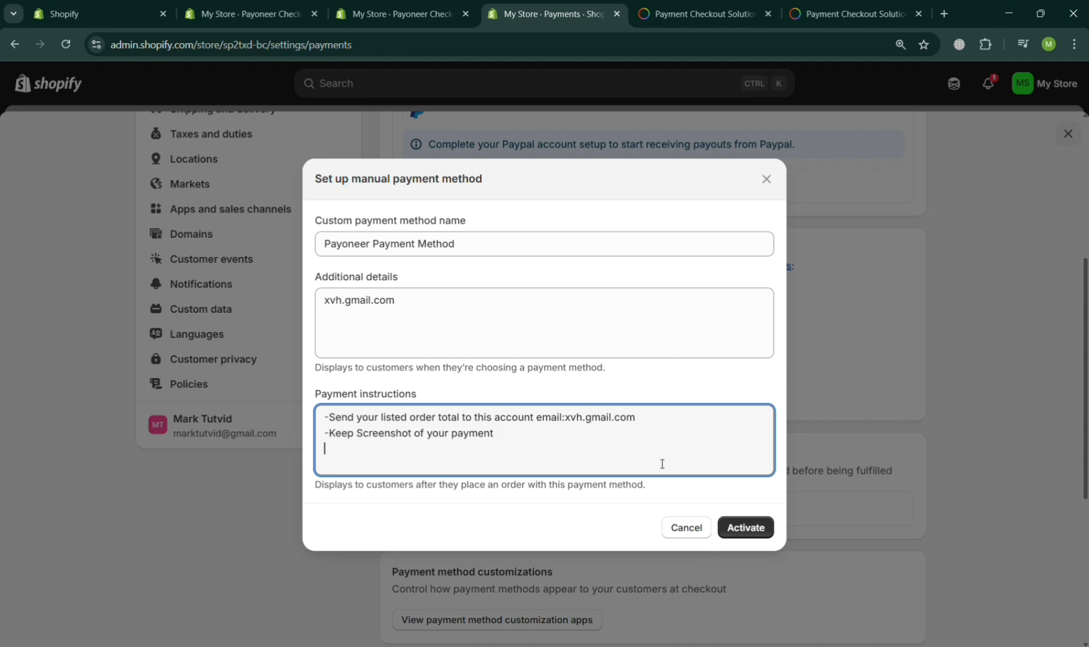
text(-An email will be sent)
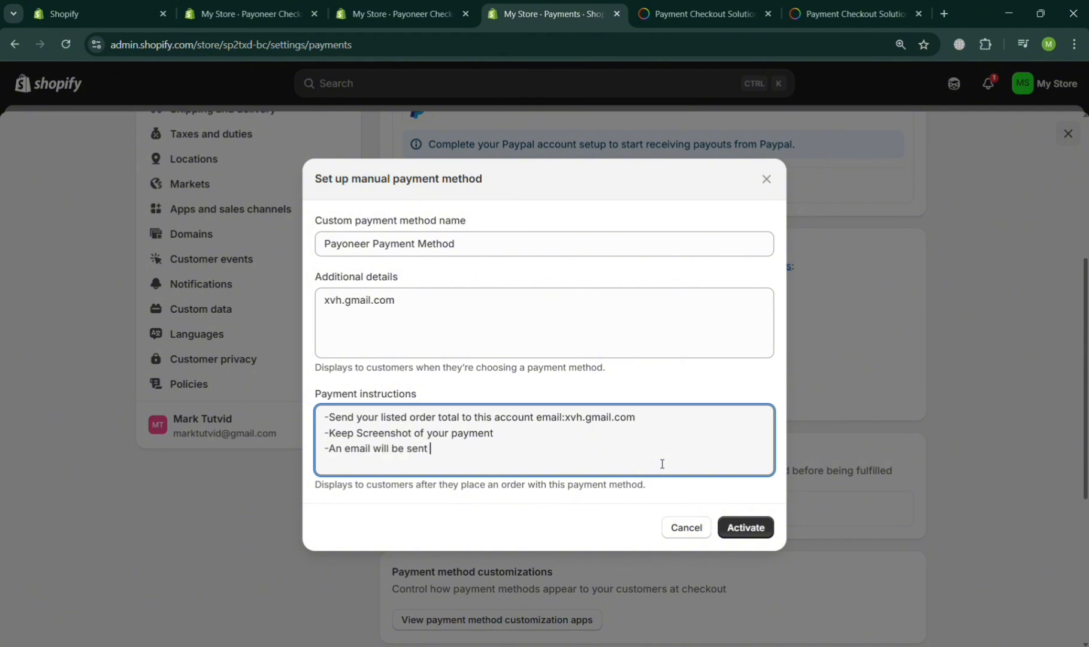
text( to you within 24hours for order confirmation)
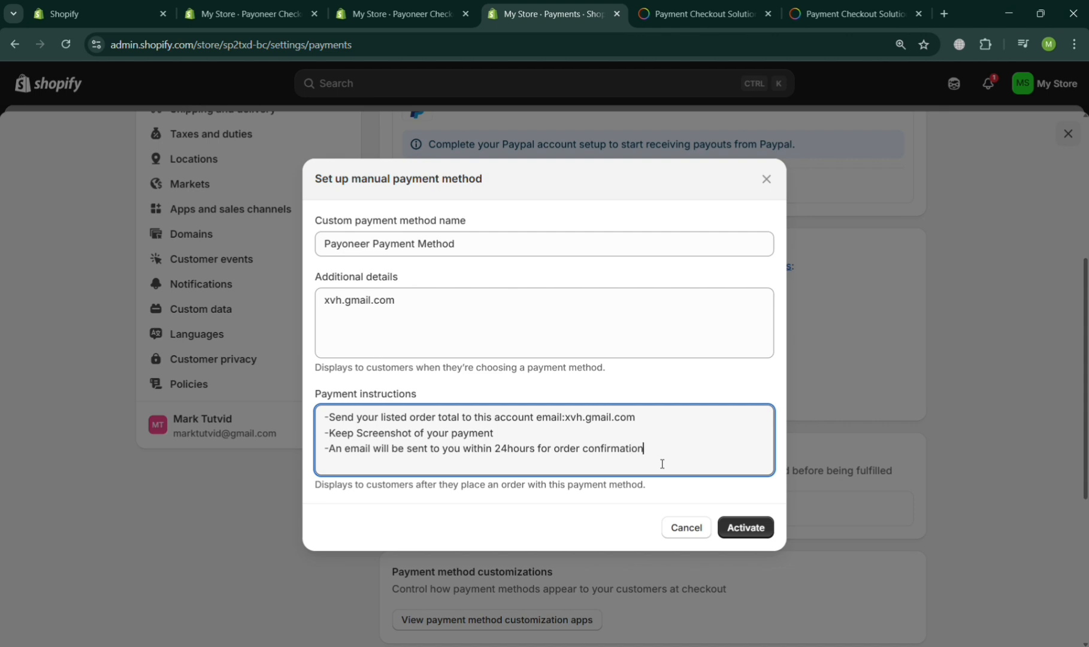
key(Return)
text(- Send Y)
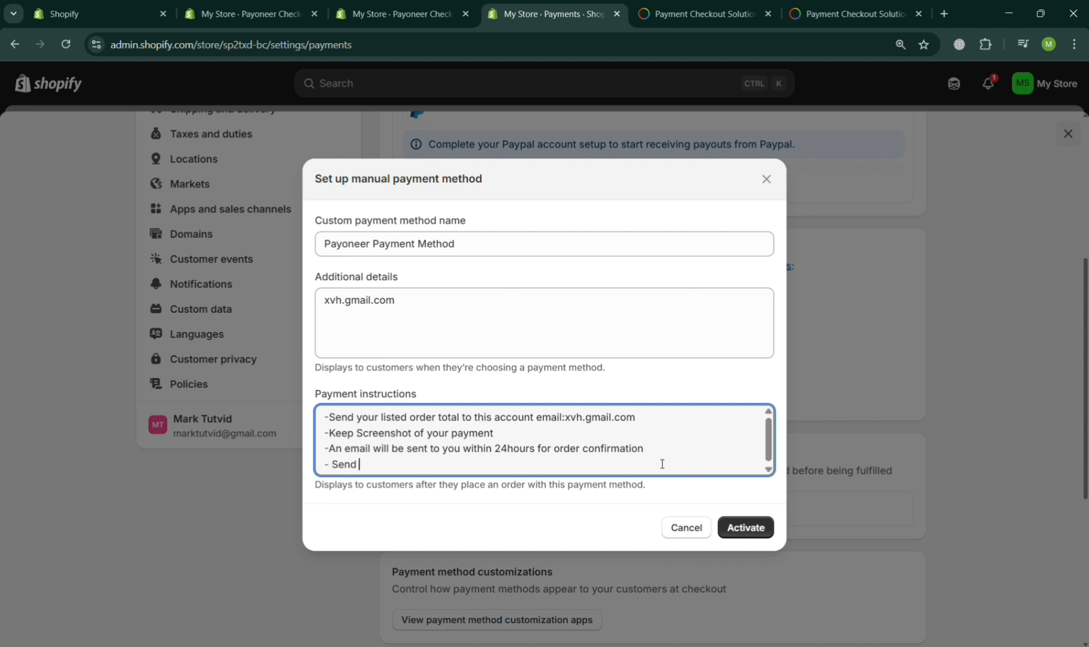
text(our Screenshot)
Activate the Payoneer Payment Method and close Settings to return to the admin home.
click(731, 532)
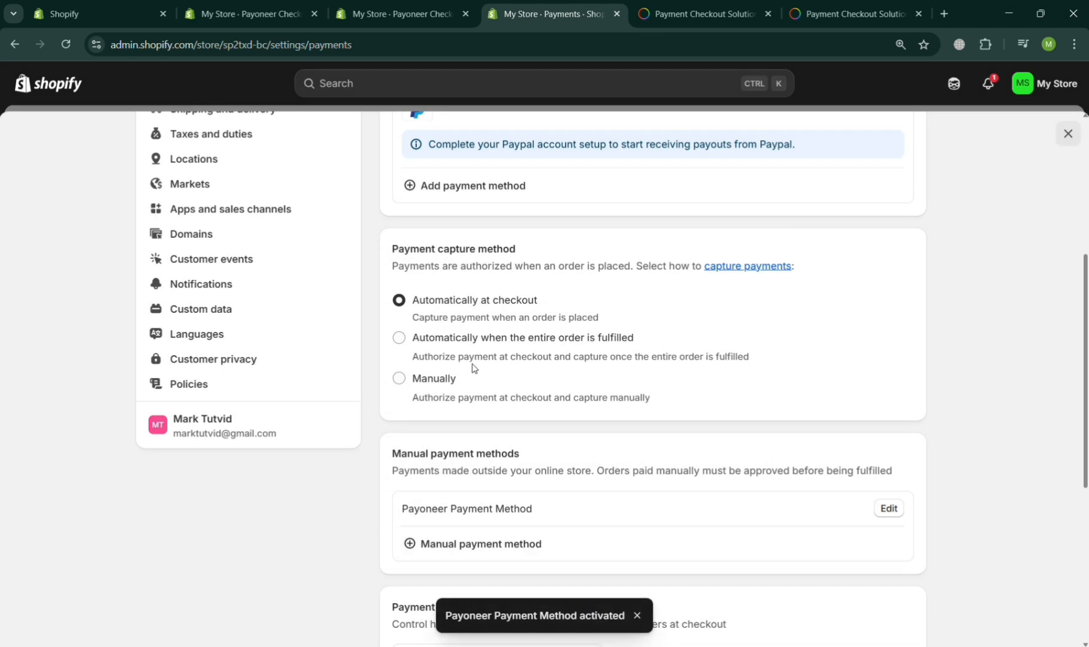
scroll(270, 236, up, 5)
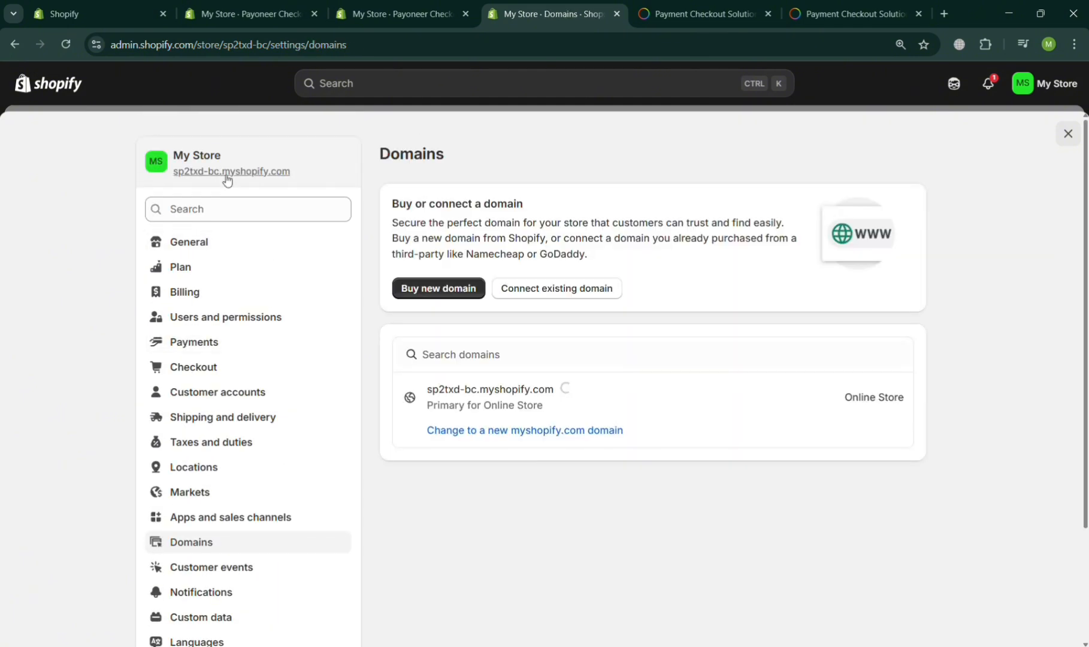
click(1066, 133)
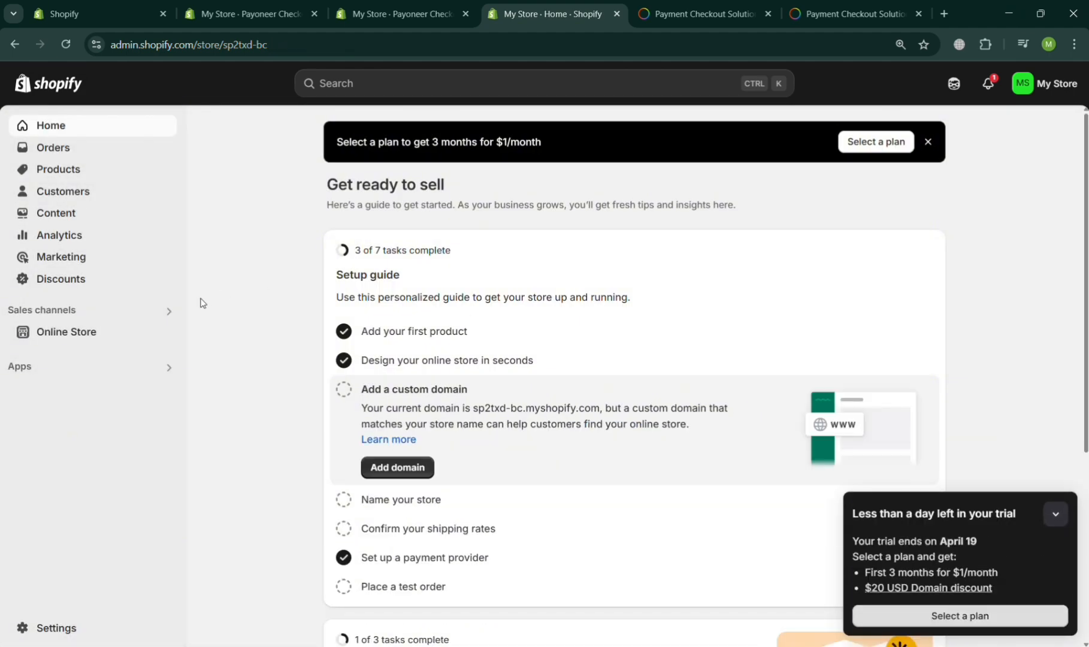
Preview the online store and open the Blue Shoes Sneakers product page priced ₱1,500.00 PHP.
click(167, 333)
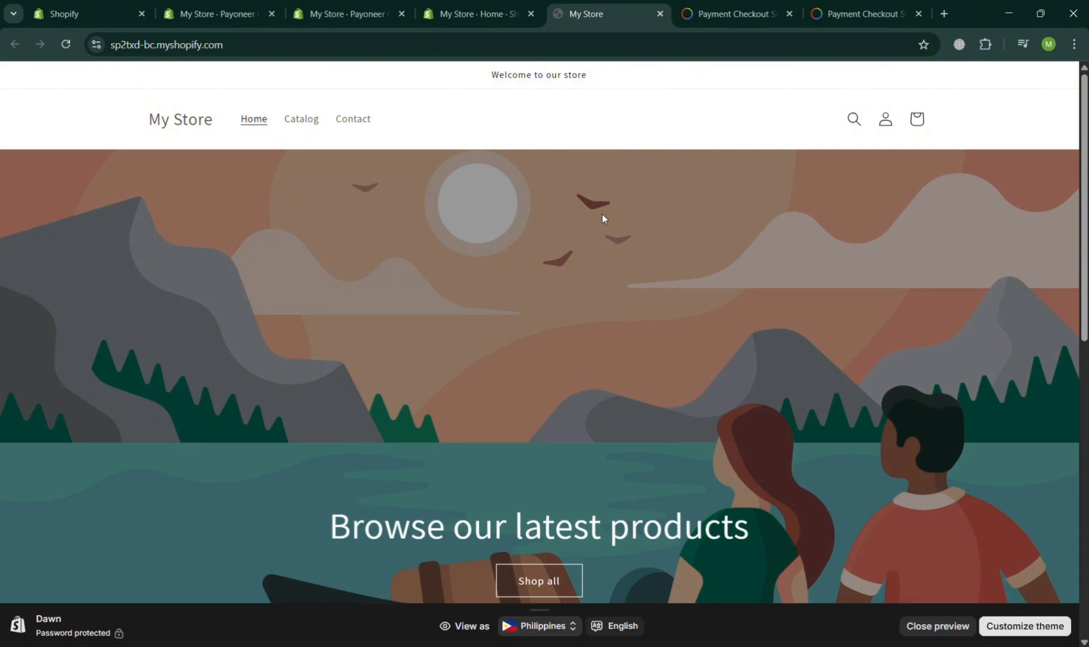
scroll(519, 438, down, 10)
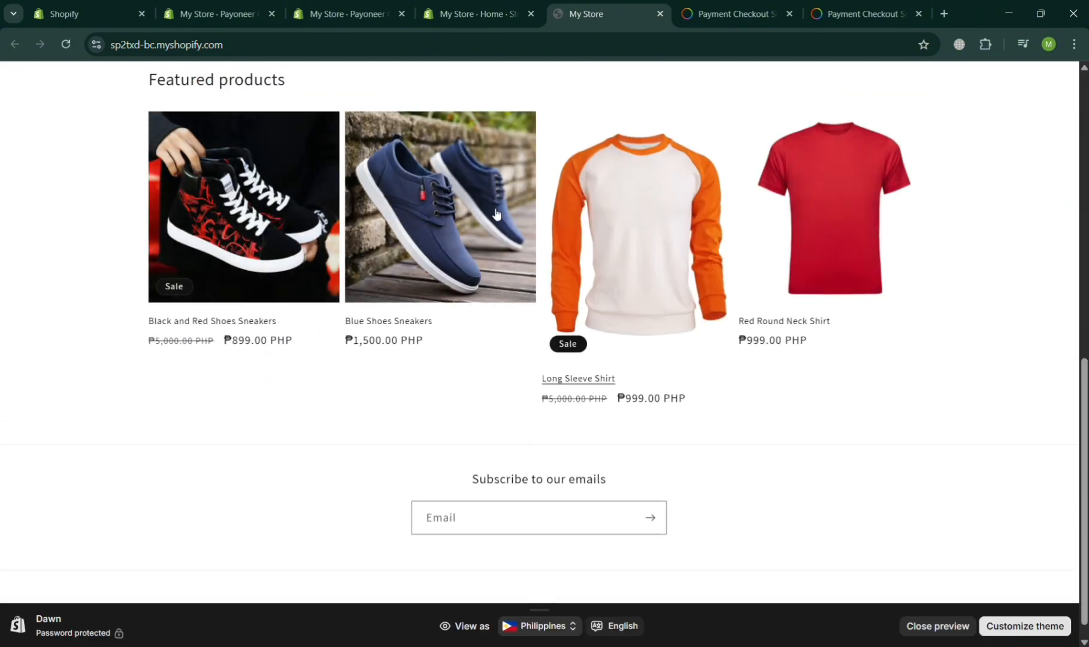
click(465, 209)
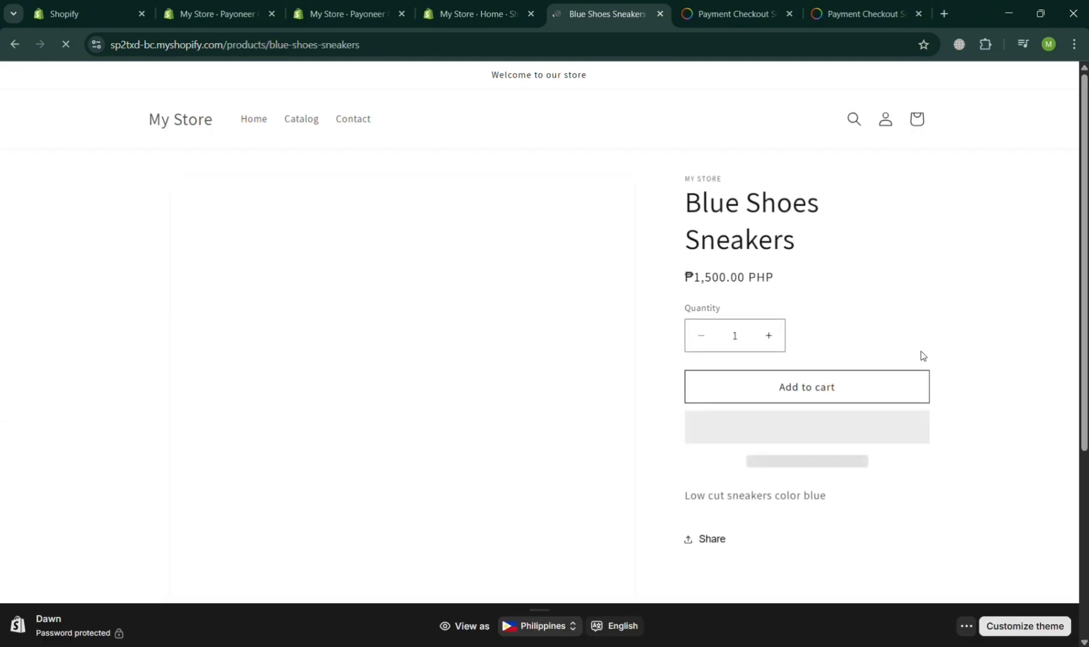